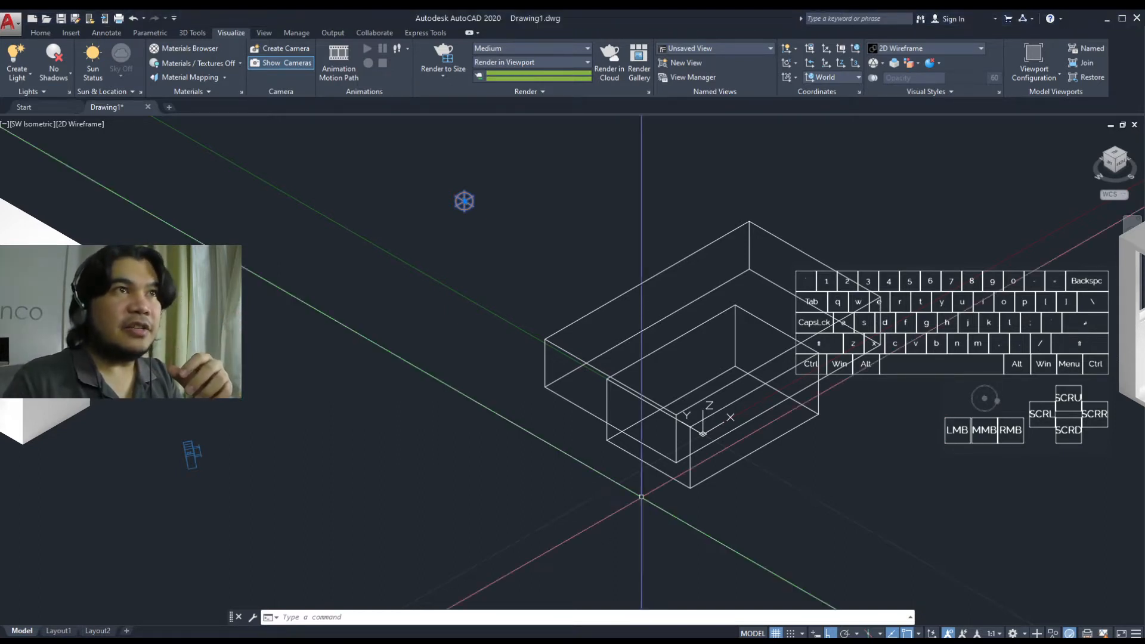
{"action": "middle_click_drag", "start_coordinate": [693, 503], "coordinate": [564, 517]}
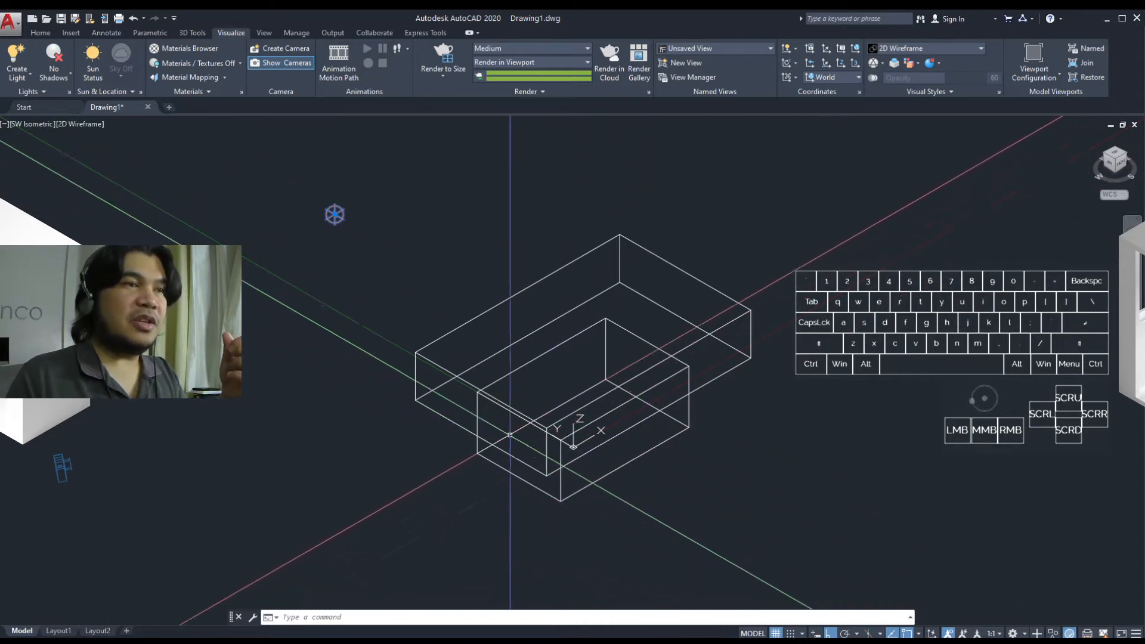
{"action": "middle_click_drag", "start_coordinate": [449, 439], "coordinate": [461, 401]}
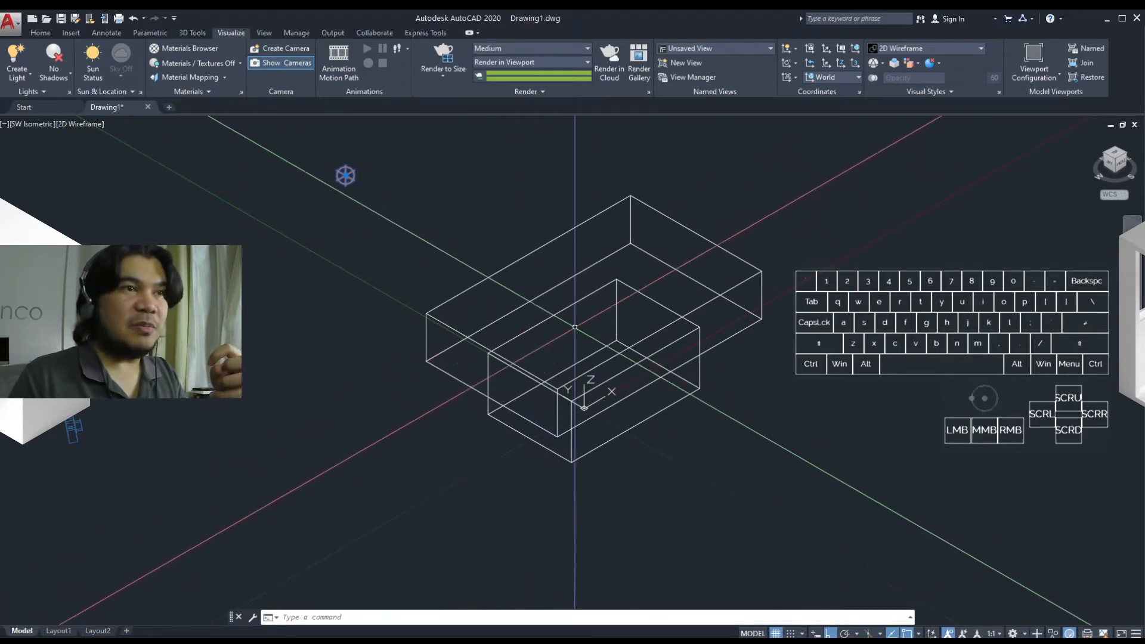
{"action": "mouse_move", "coordinate": [534, 421]}
{"action": "middle_mouse_down"}
{"action": "mouse_move", "coordinate": [626, 422]}
{"action": "mouse_move", "coordinate": [551, 430]}
{"action": "middle_mouse_up"}
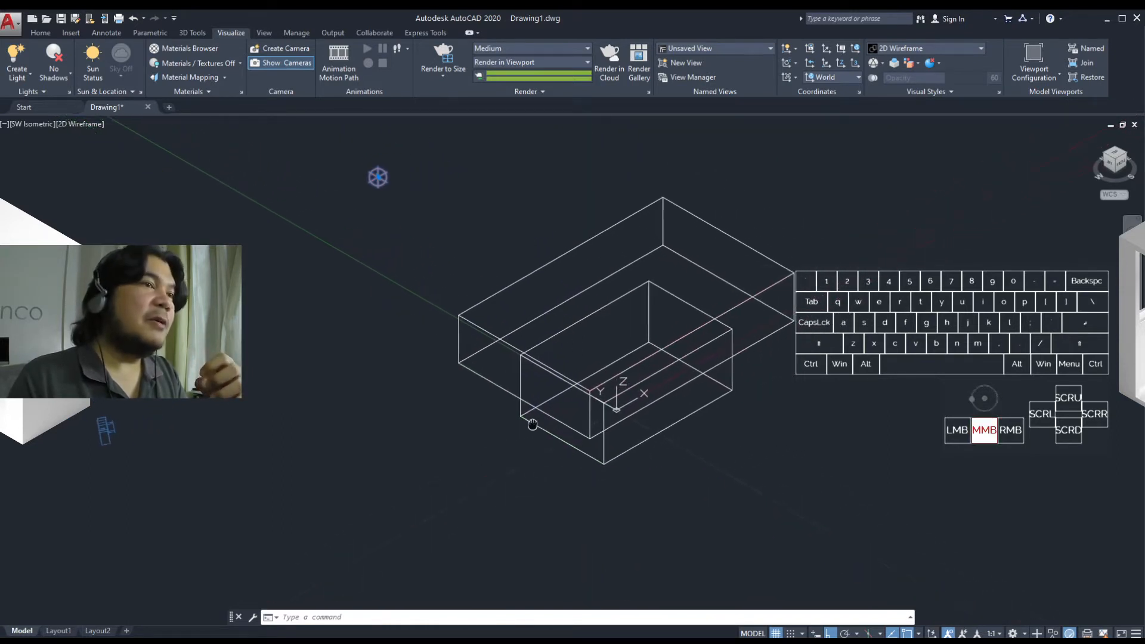
{"action": "middle_click_drag", "start_coordinate": [513, 388], "coordinate": [536, 451]}
{"action": "key", "text": "Escape"}
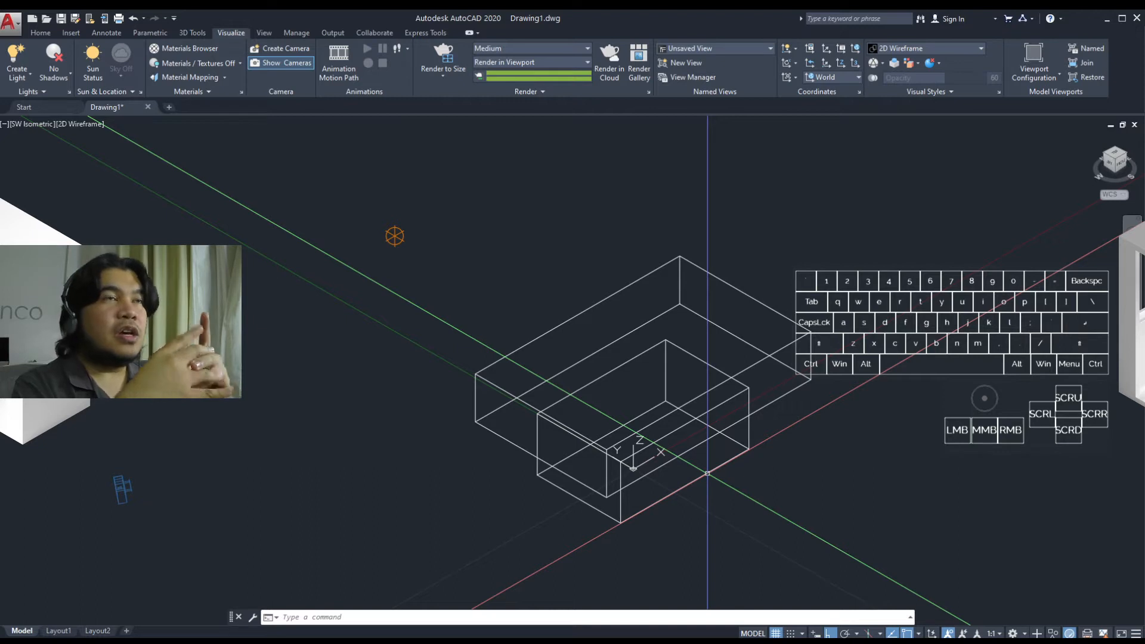
Examine the point light's general, photometric and position properties.
{"action": "left_click", "coordinate": [413, 245]}
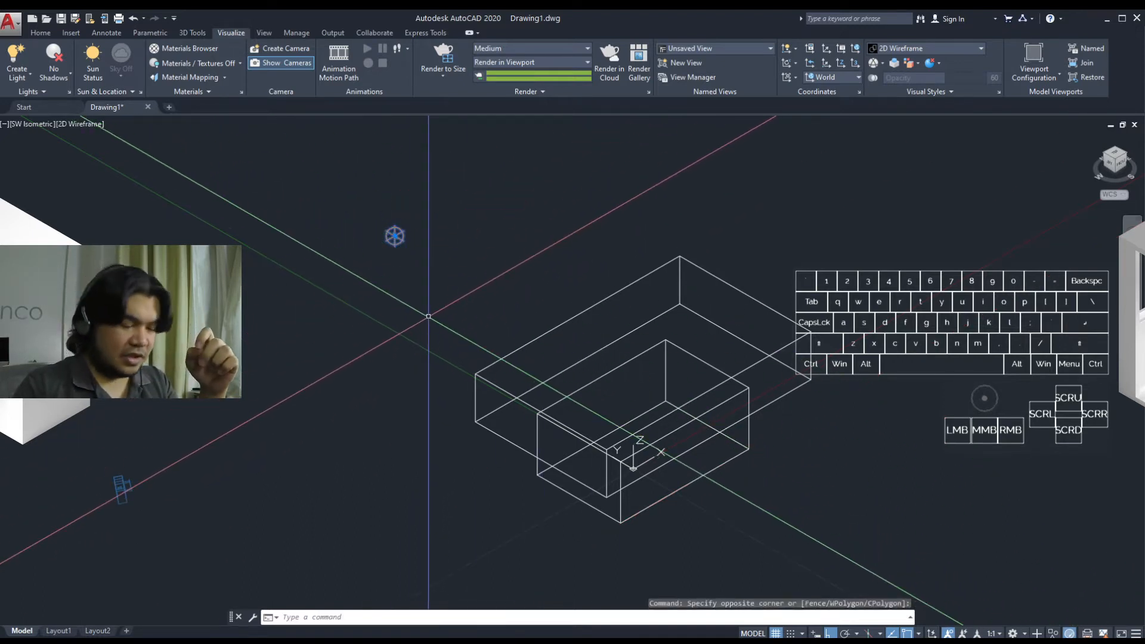
{"action": "type", "text": "mo"}
{"action": "key", "text": "Return"}
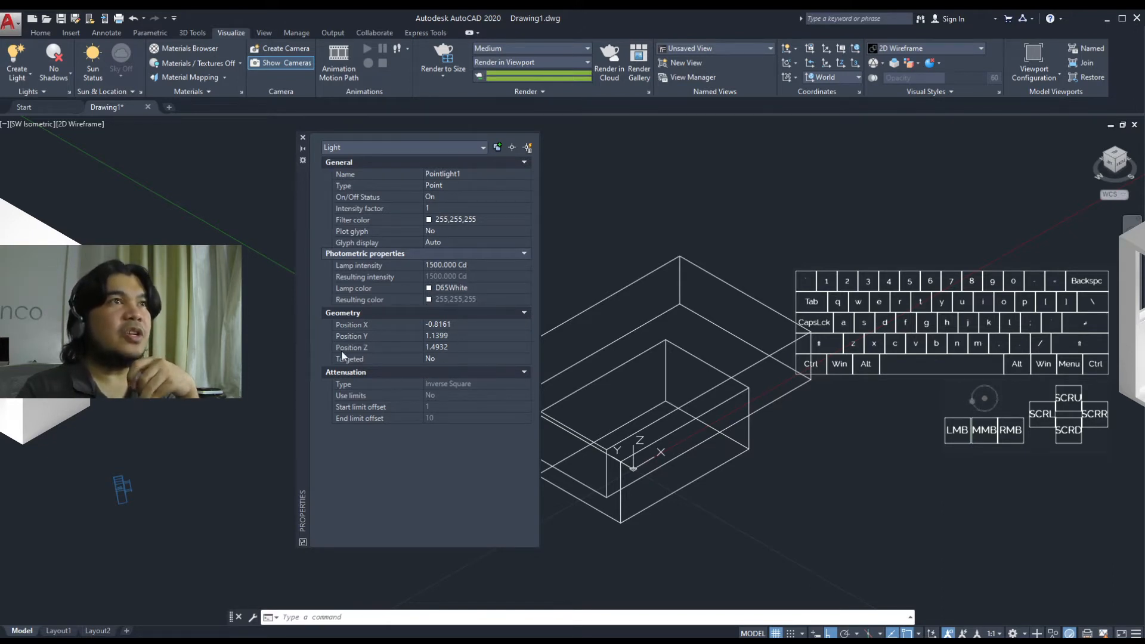
{"action": "left_click", "coordinate": [303, 139]}
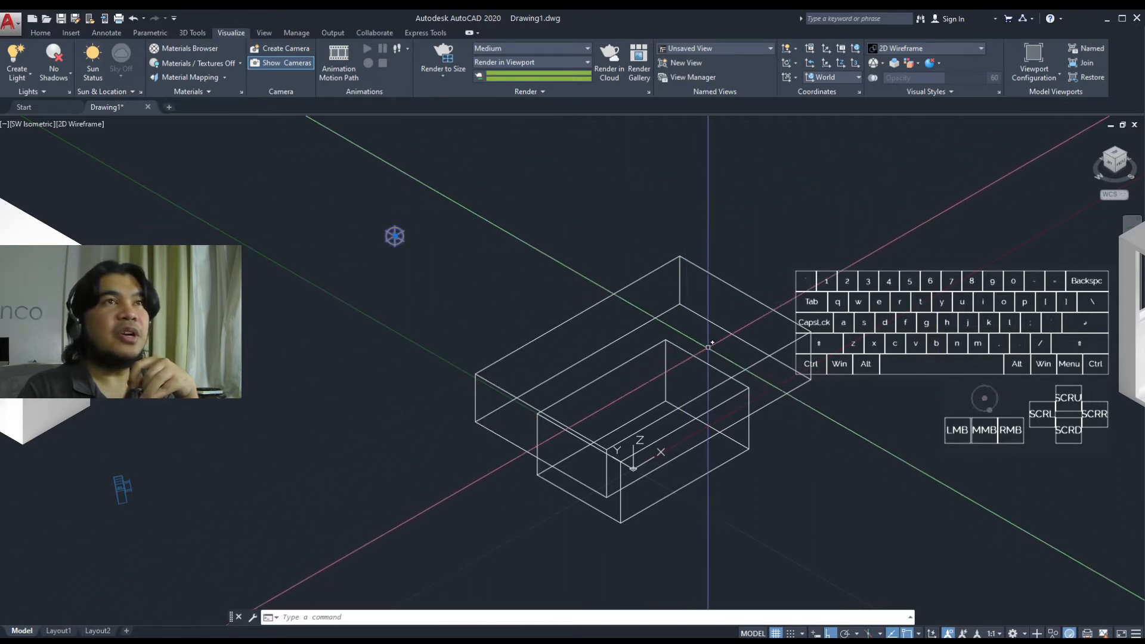
Show the model in the Realistic visual style and move the point light along the Y axis closer to the upper block.
{"action": "left_click", "coordinate": [962, 44]}
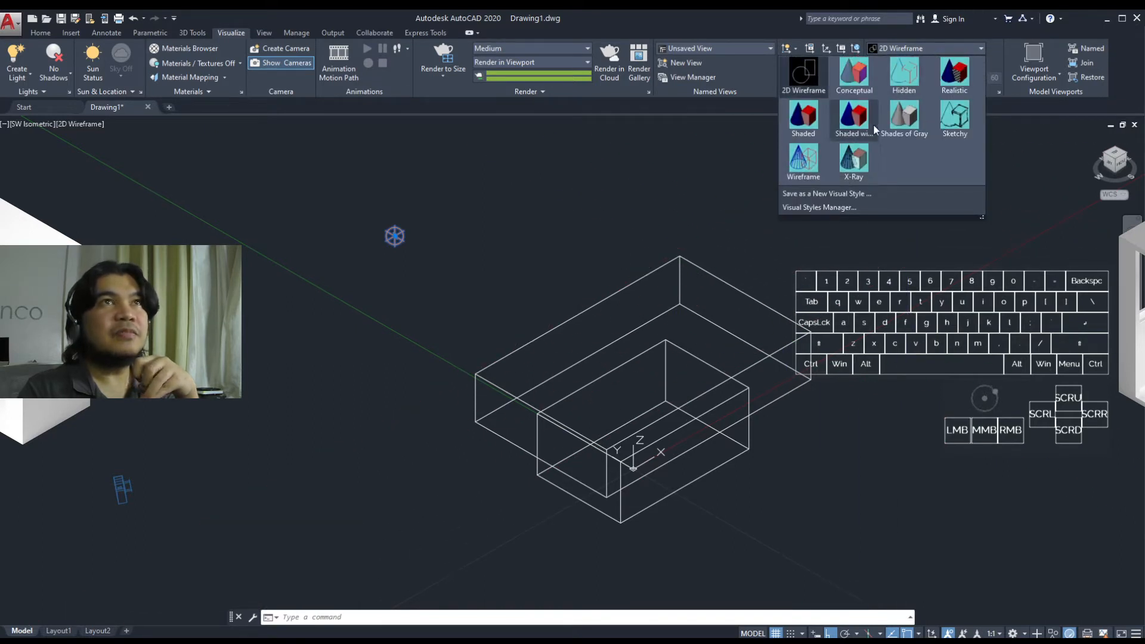
{"action": "left_click", "coordinate": [957, 76]}
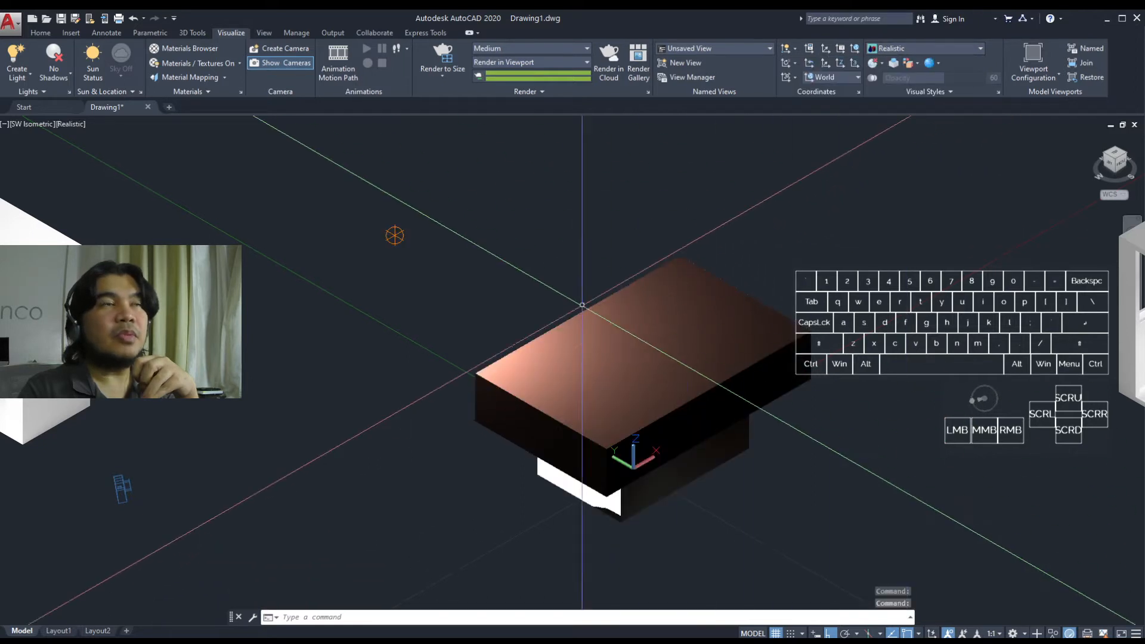
{"action": "left_click", "coordinate": [394, 235]}
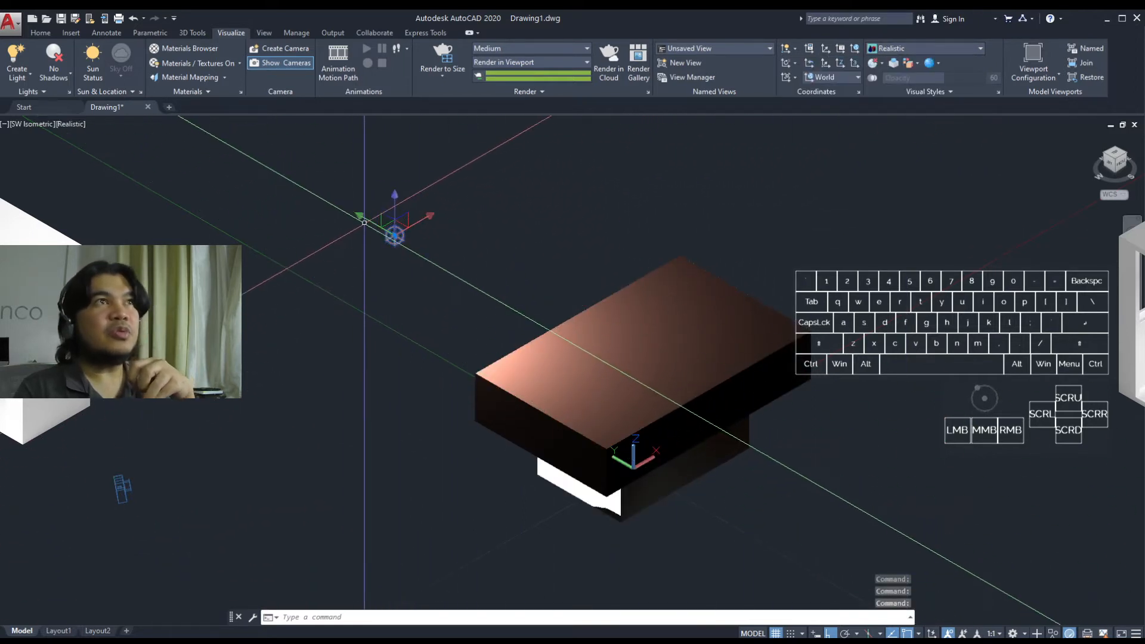
{"action": "left_click", "coordinate": [394, 236]}
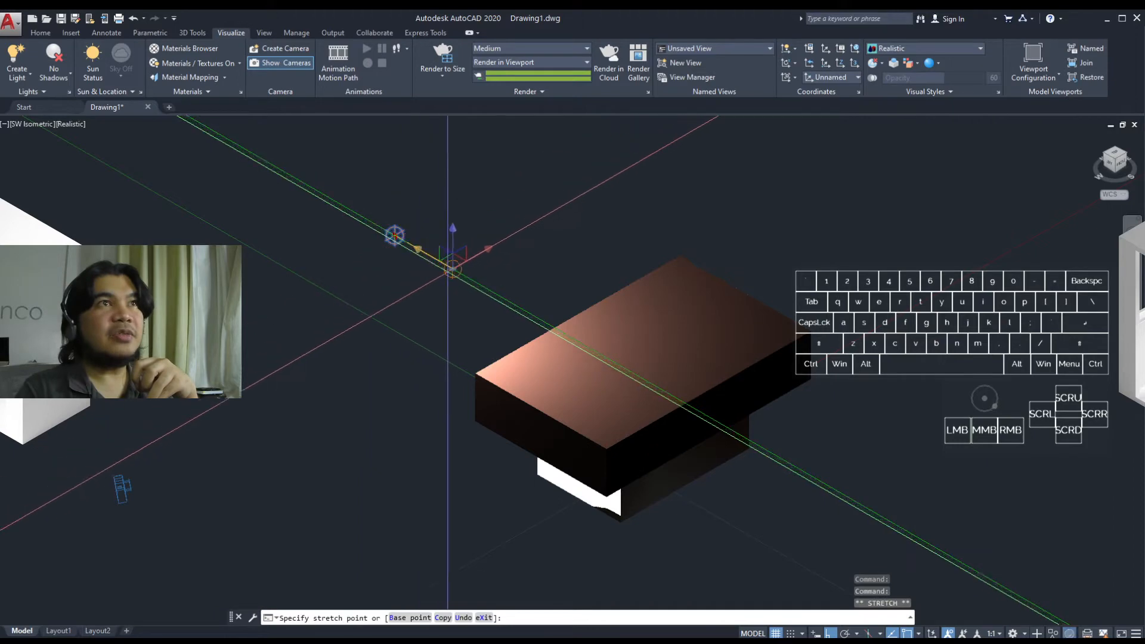
{"action": "left_click", "coordinate": [497, 295]}
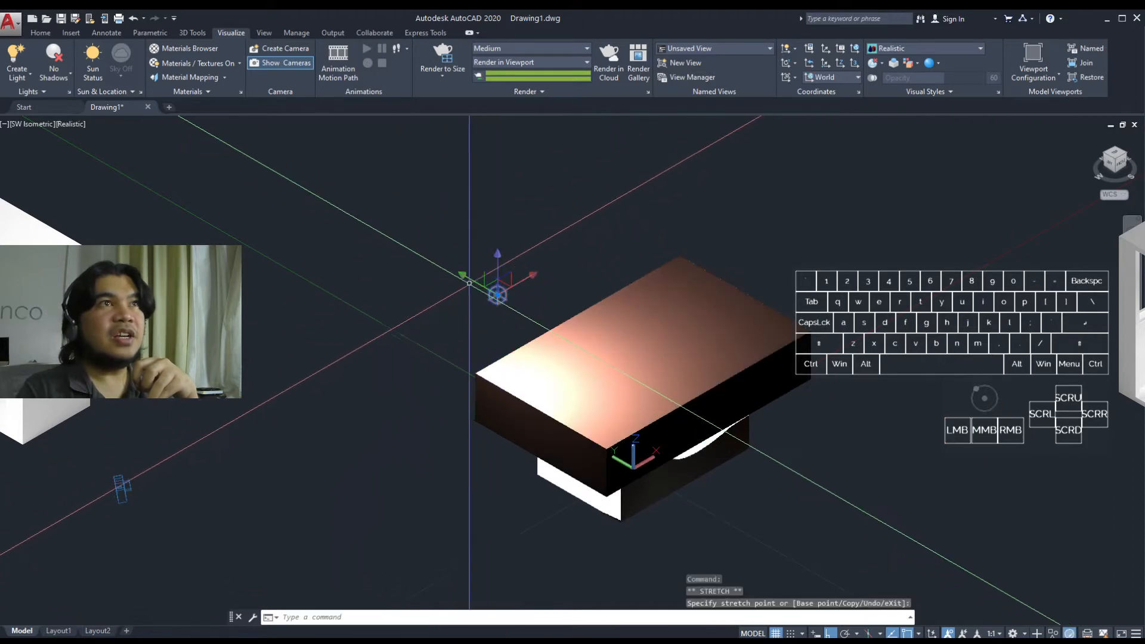
Move the point light along the X axis away from the upper block, and lower it along the Z axis.
{"action": "left_click", "coordinate": [498, 295]}
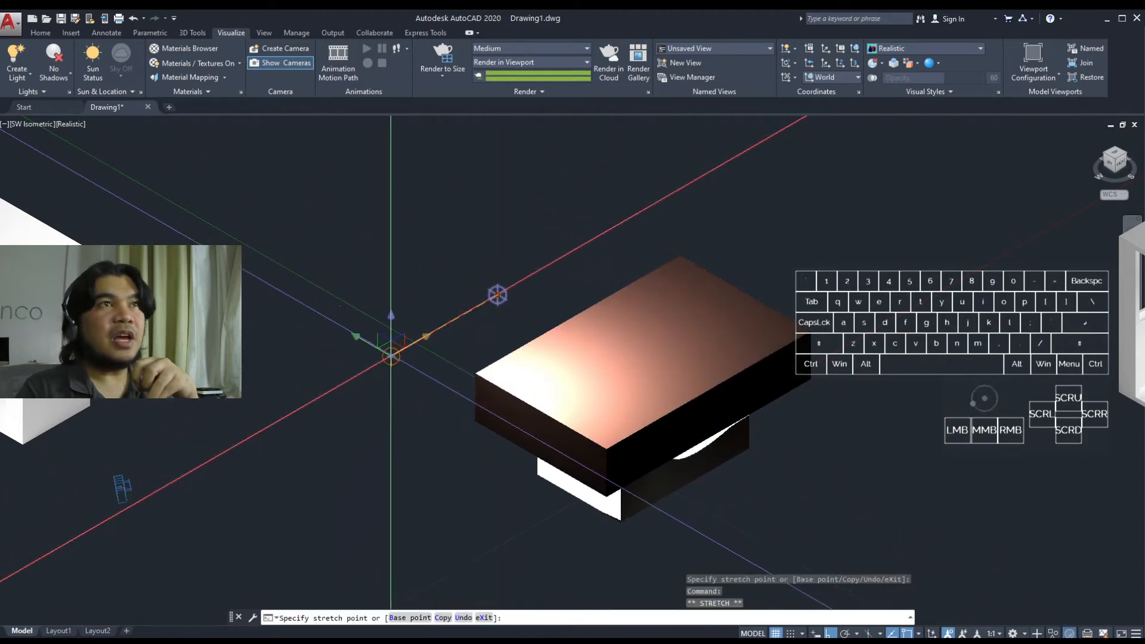
{"action": "left_click", "coordinate": [391, 357]}
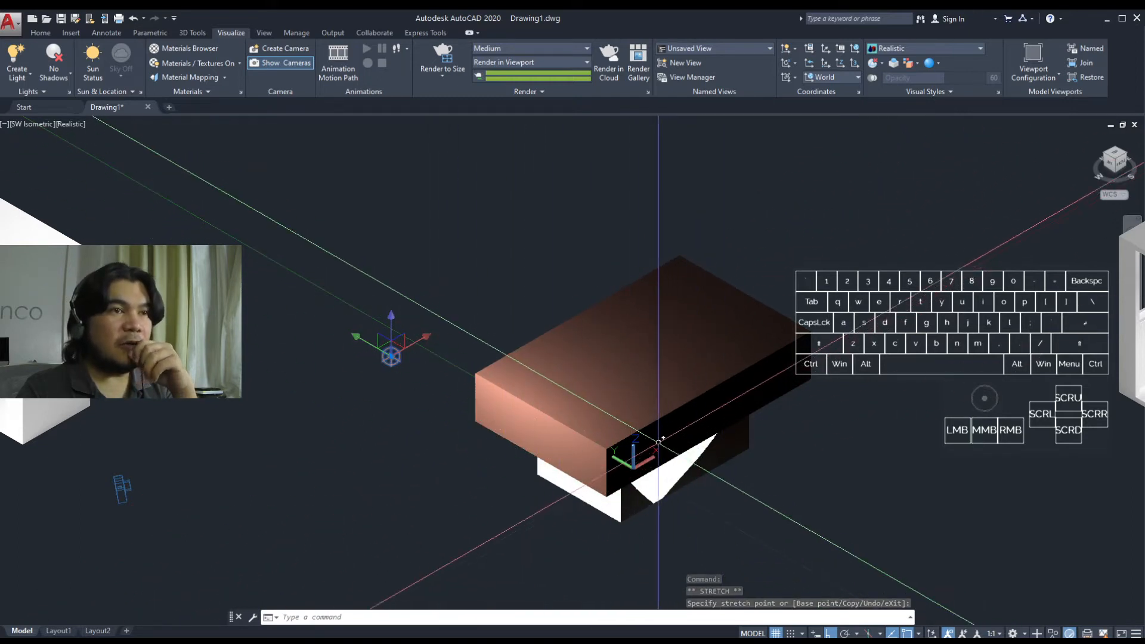
{"action": "left_click", "coordinate": [388, 323]}
{"action": "left_click", "coordinate": [400, 443]}
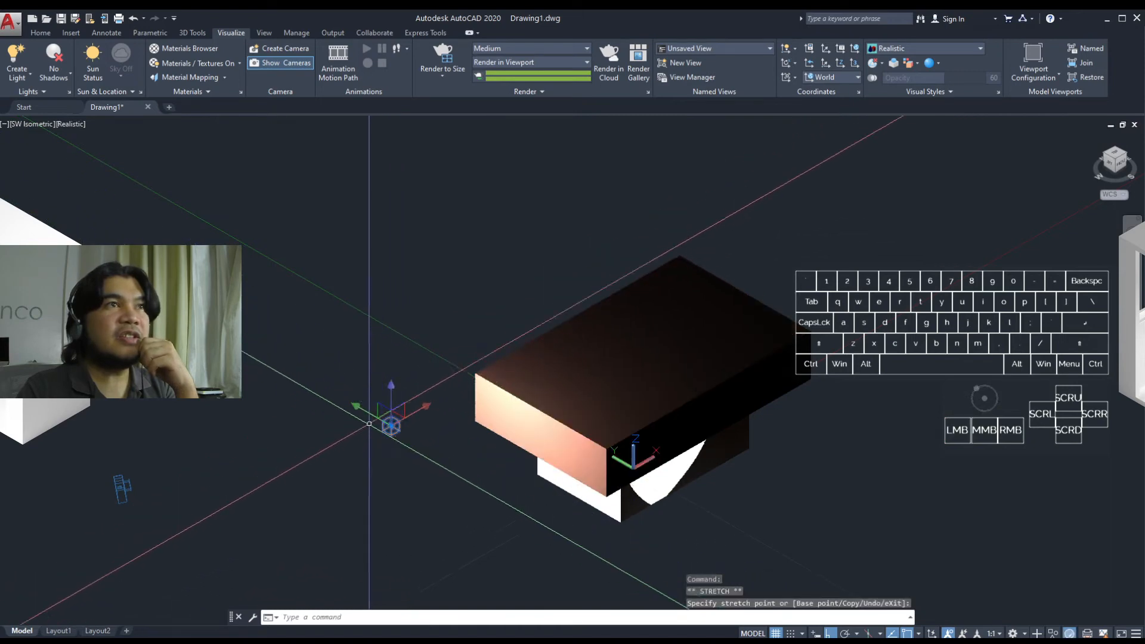
Move the point light along the Y axis past the blocks' front corner, and along the X axis beyond their long side.
{"action": "left_click", "coordinate": [391, 425]}
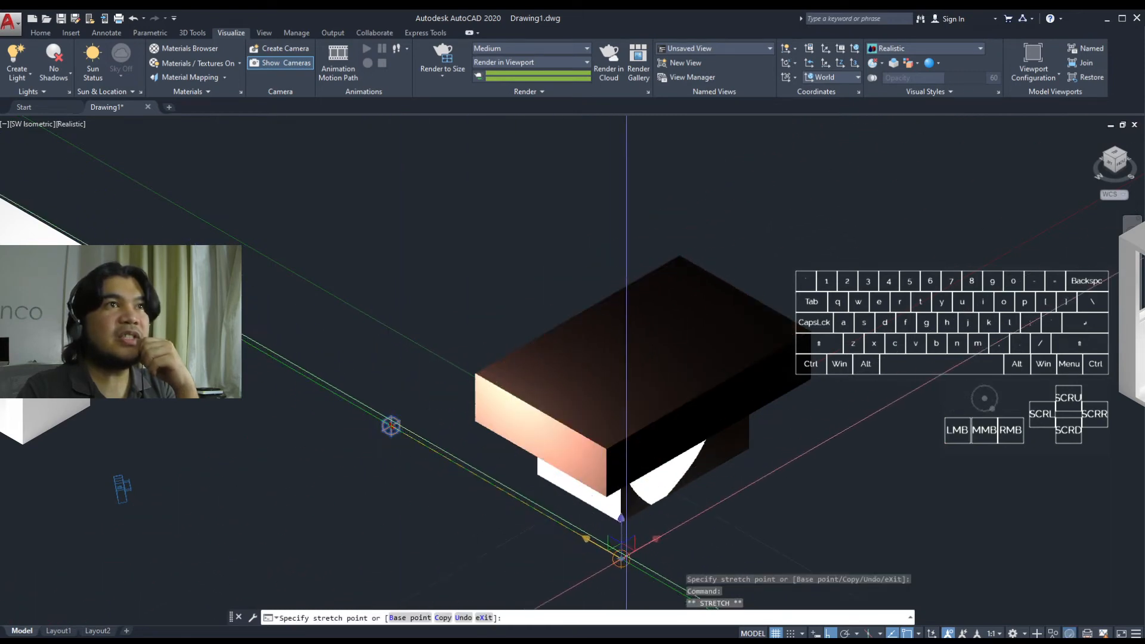
{"action": "left_click", "coordinate": [621, 556]}
{"action": "left_click", "coordinate": [650, 542]}
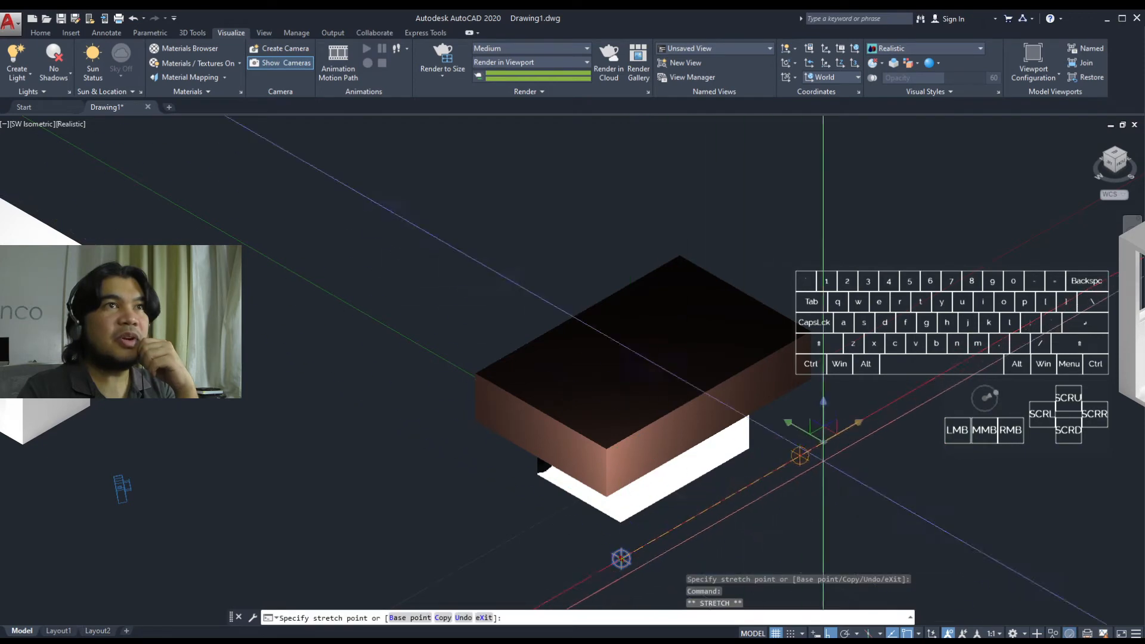
{"action": "left_click", "coordinate": [958, 364]}
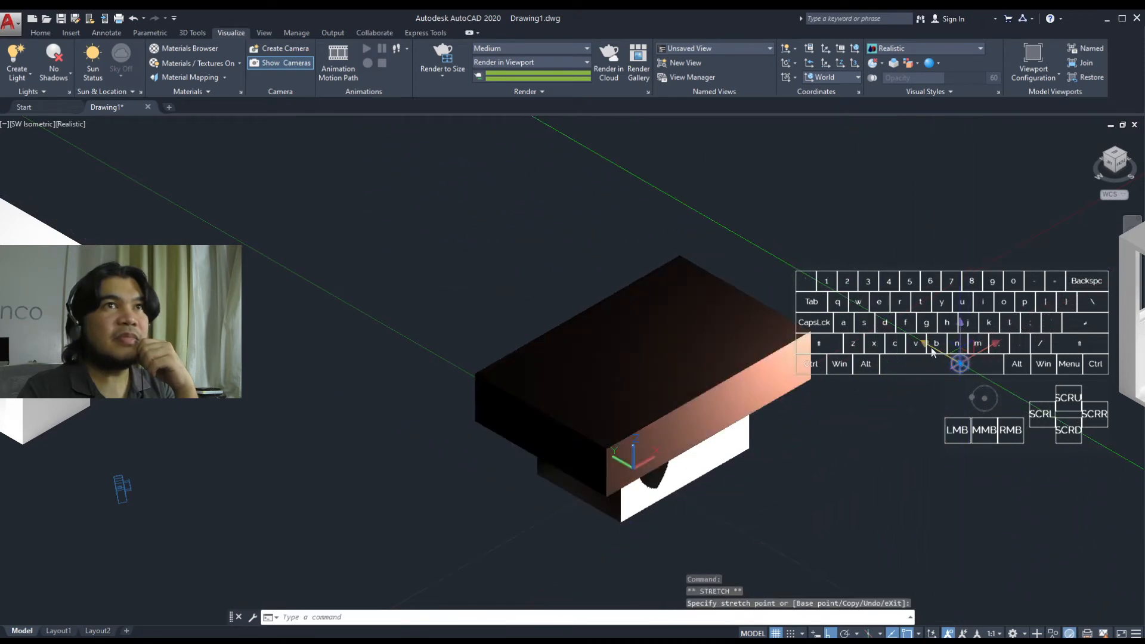
Move the point light along the Y axis behind the upper block's rear corner, and back along the X axis near its left corner.
{"action": "left_click", "coordinate": [957, 361]}
{"action": "left_click", "coordinate": [672, 196]}
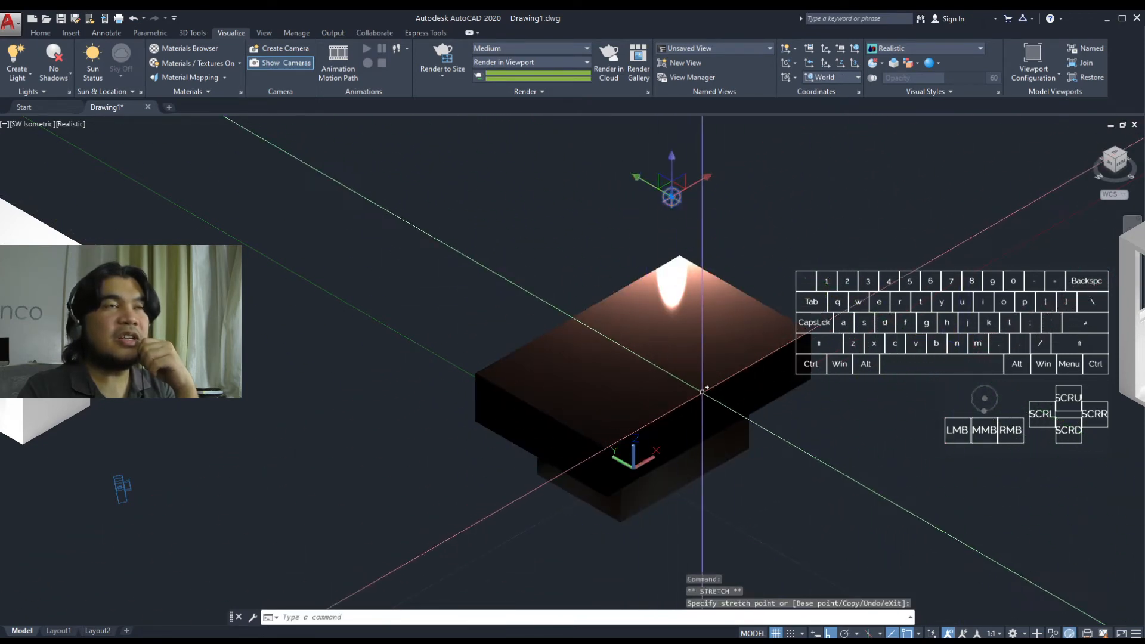
{"action": "left_click", "coordinate": [671, 196]}
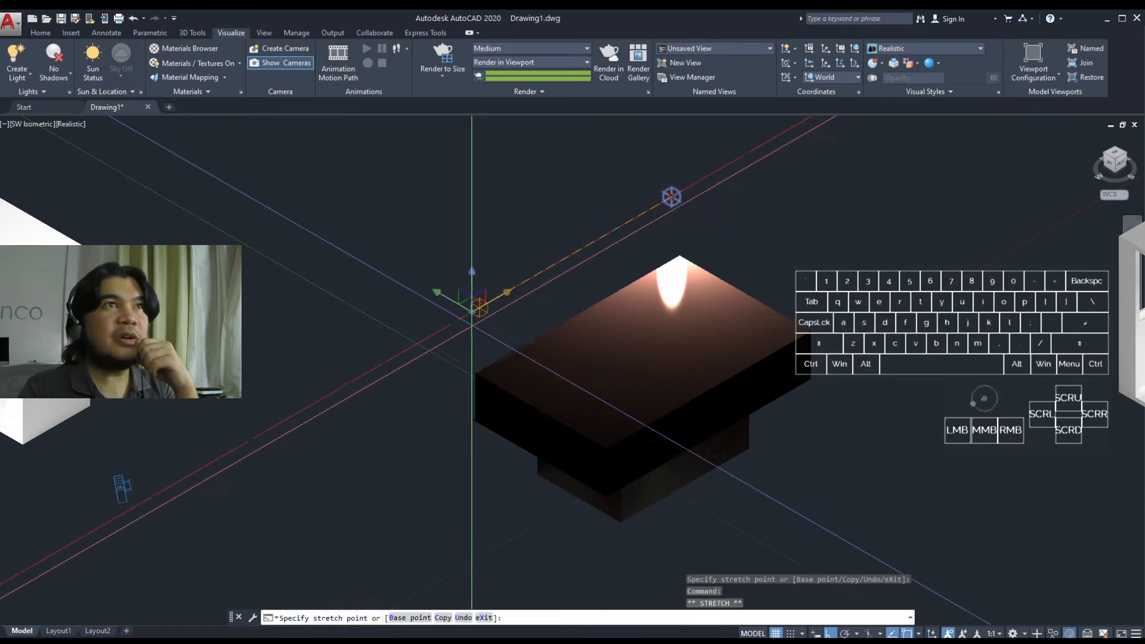
{"action": "left_click", "coordinate": [448, 325]}
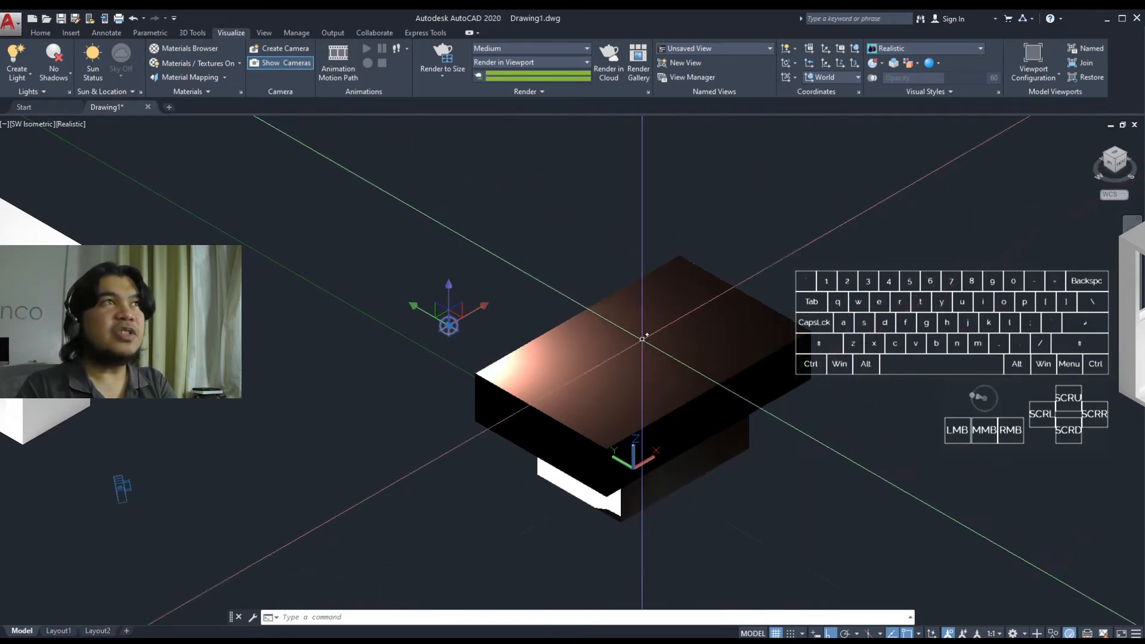
Apply the Flagstone material from the Autodesk Library to the upper block.
{"action": "left_click", "coordinate": [173, 48]}
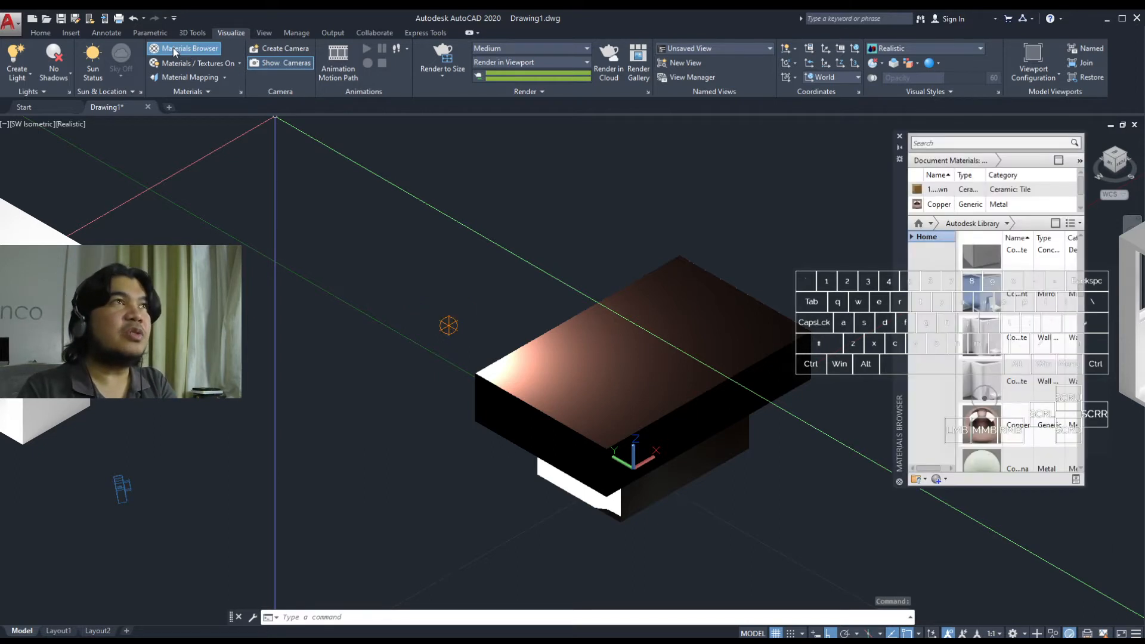
{"action": "left_click_drag", "start_coordinate": [899, 209], "coordinate": [172, 249]}
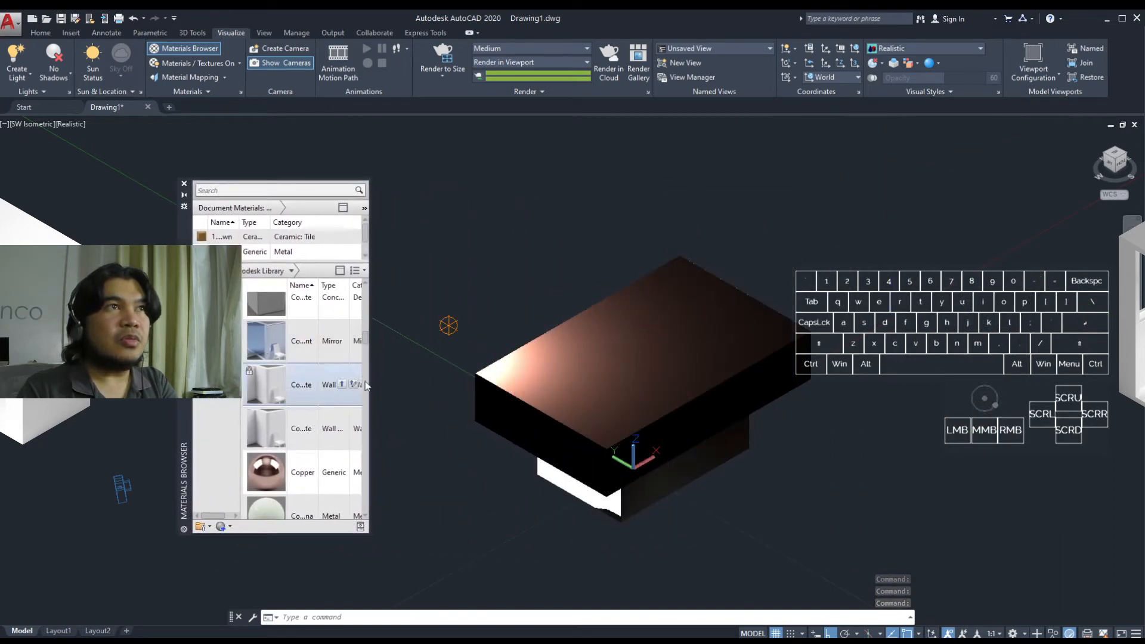
{"action": "mouse_move", "coordinate": [365, 345]}
{"action": "left_mouse_down"}
{"action": "mouse_move", "coordinate": [360, 295]}
{"action": "mouse_move", "coordinate": [364, 344]}
{"action": "left_mouse_up"}
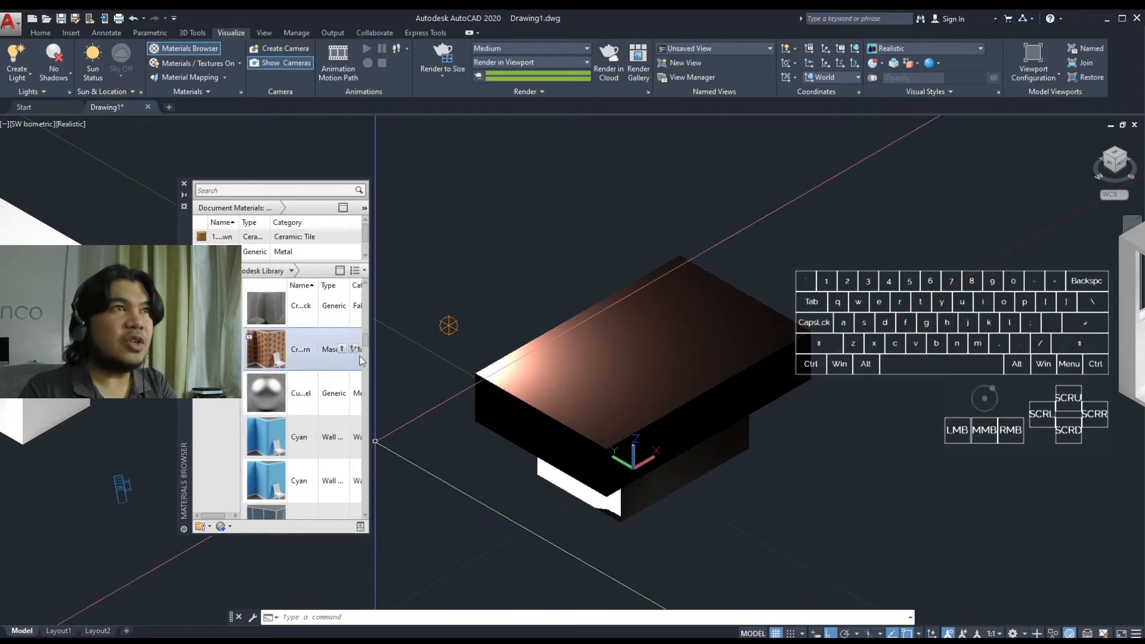
{"action": "left_click_drag", "start_coordinate": [365, 343], "coordinate": [367, 356]}
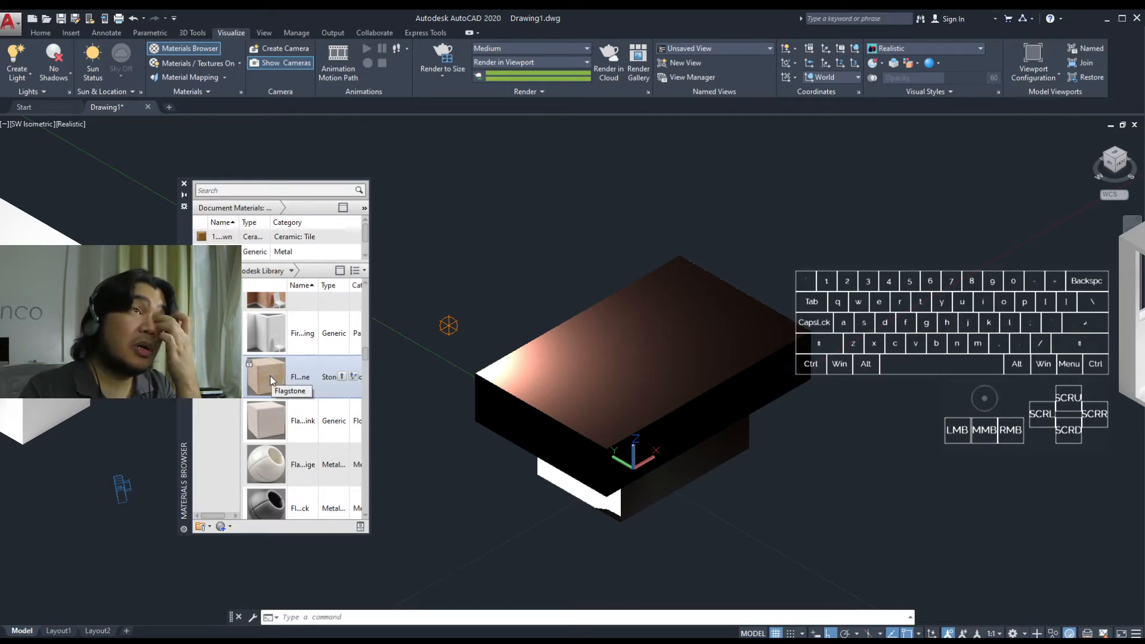
{"action": "left_click_drag", "start_coordinate": [270, 376], "coordinate": [602, 393]}
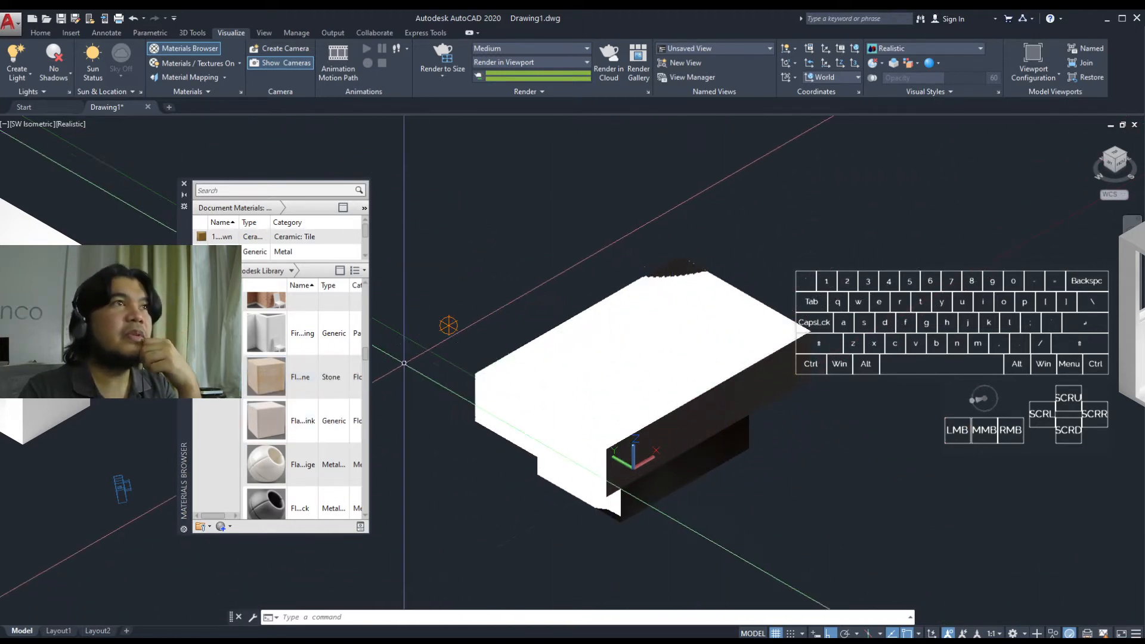
Apply the Checker Black-White material from the Autodesk Library to the upper block and close the Materials Browser.
{"action": "left_click_drag", "start_coordinate": [367, 362], "coordinate": [369, 339]}
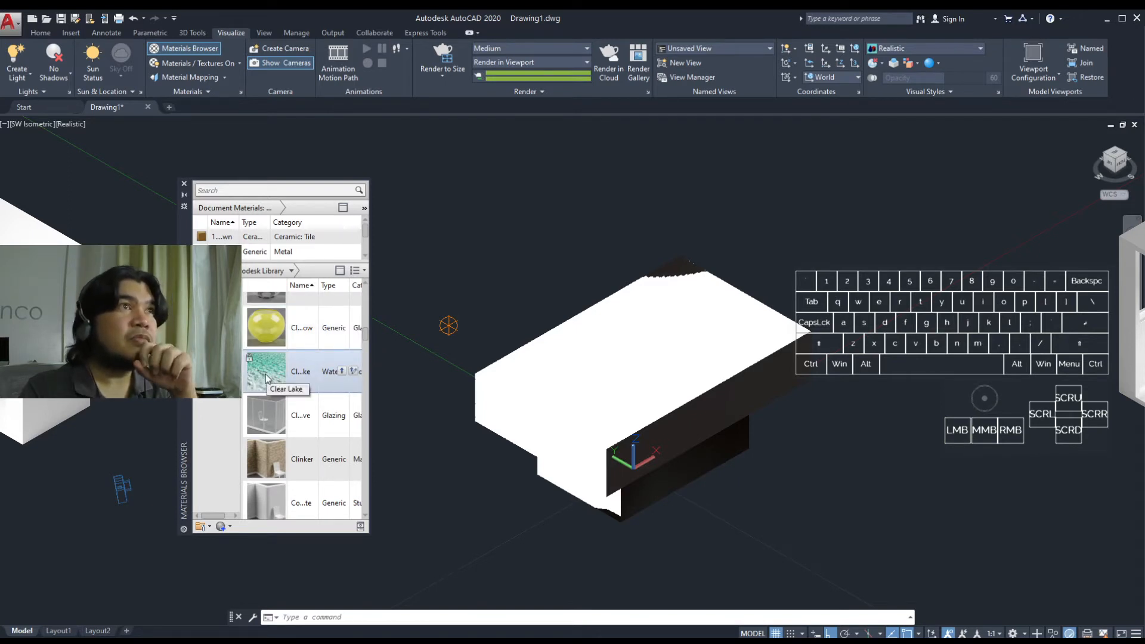
{"action": "left_click", "coordinate": [365, 333]}
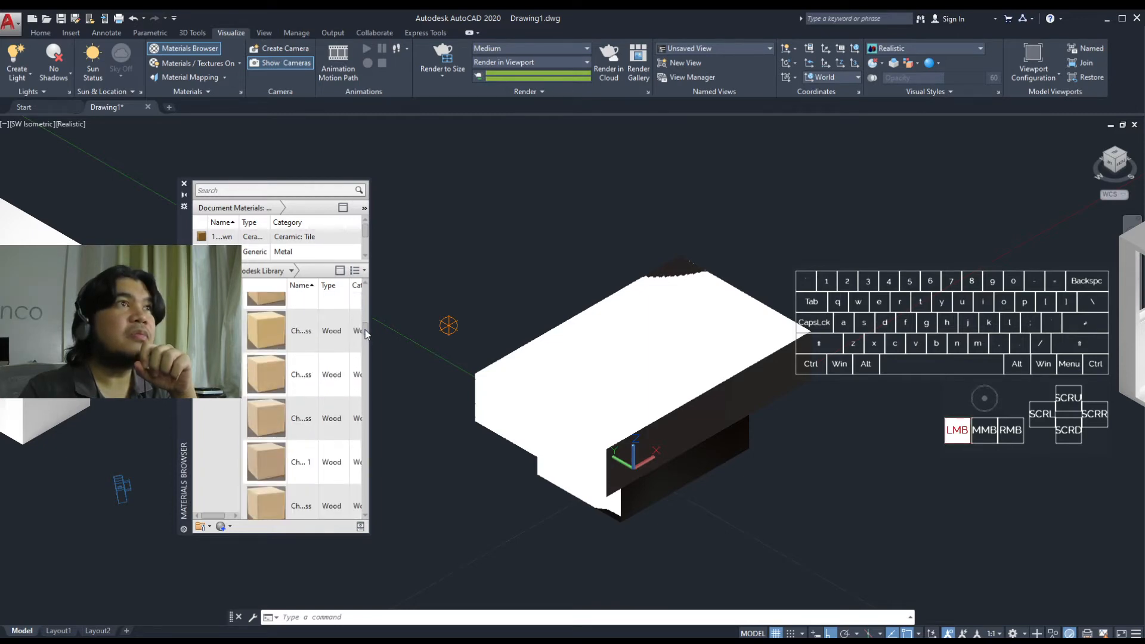
{"action": "left_click_drag", "start_coordinate": [365, 329], "coordinate": [365, 332]}
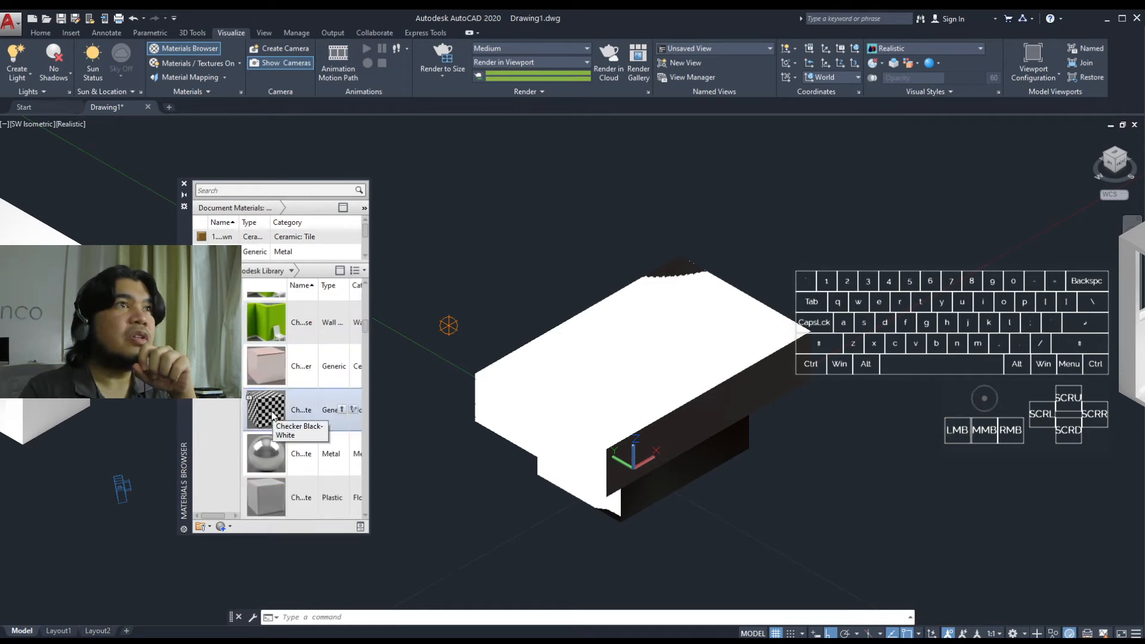
{"action": "left_click_drag", "start_coordinate": [271, 415], "coordinate": [577, 374]}
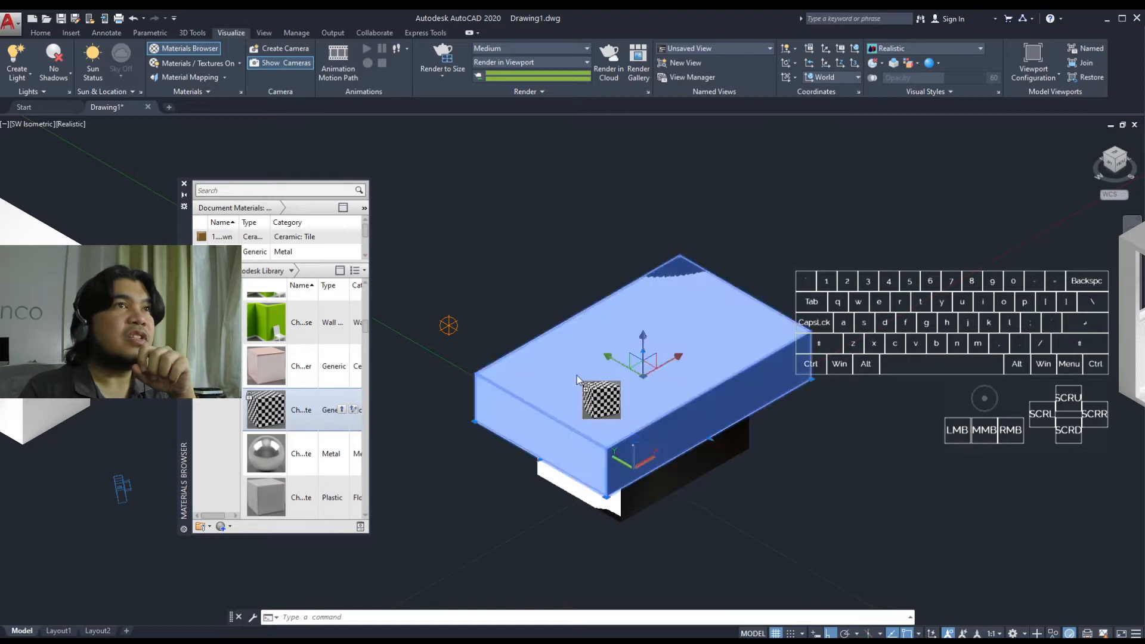
{"action": "scroll", "coordinate": [746, 453], "scroll_direction": "down", "scroll_amount": 3}
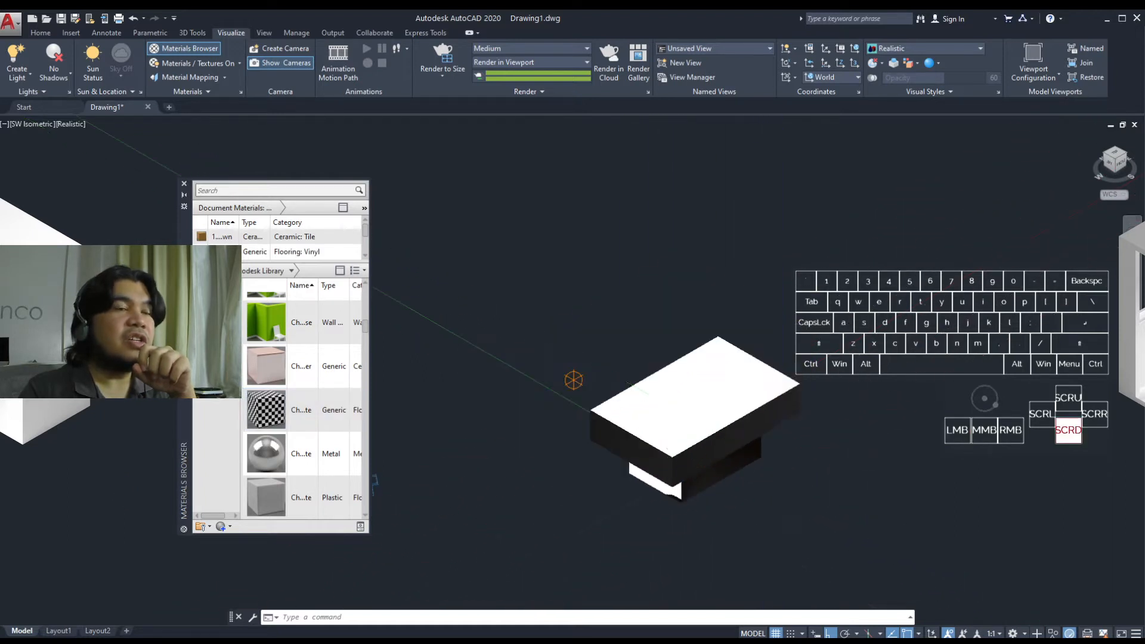
{"action": "scroll", "coordinate": [781, 471], "scroll_direction": "up", "scroll_amount": 2}
{"action": "mouse_move", "coordinate": [758, 474]}
{"action": "middle_mouse_down"}
{"action": "mouse_move", "coordinate": [702, 435]}
{"action": "mouse_move", "coordinate": [796, 410]}
{"action": "middle_mouse_up"}
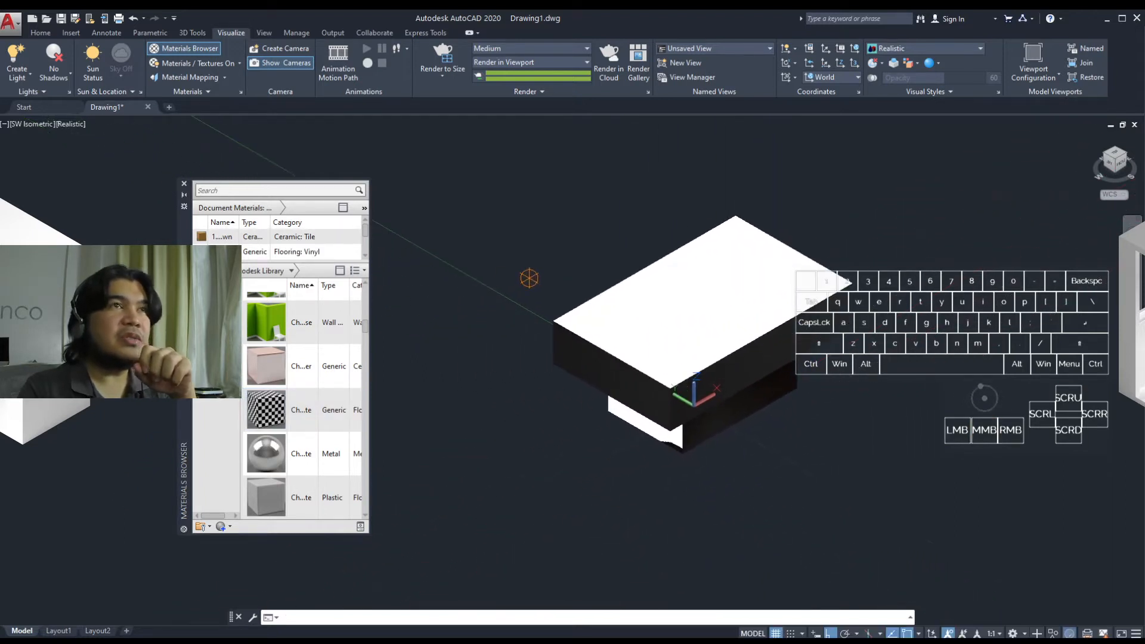
{"action": "left_click", "coordinate": [184, 185]}
Try to measure a distance from the upper block's lower left corner.
{"action": "type", "text": "d"}
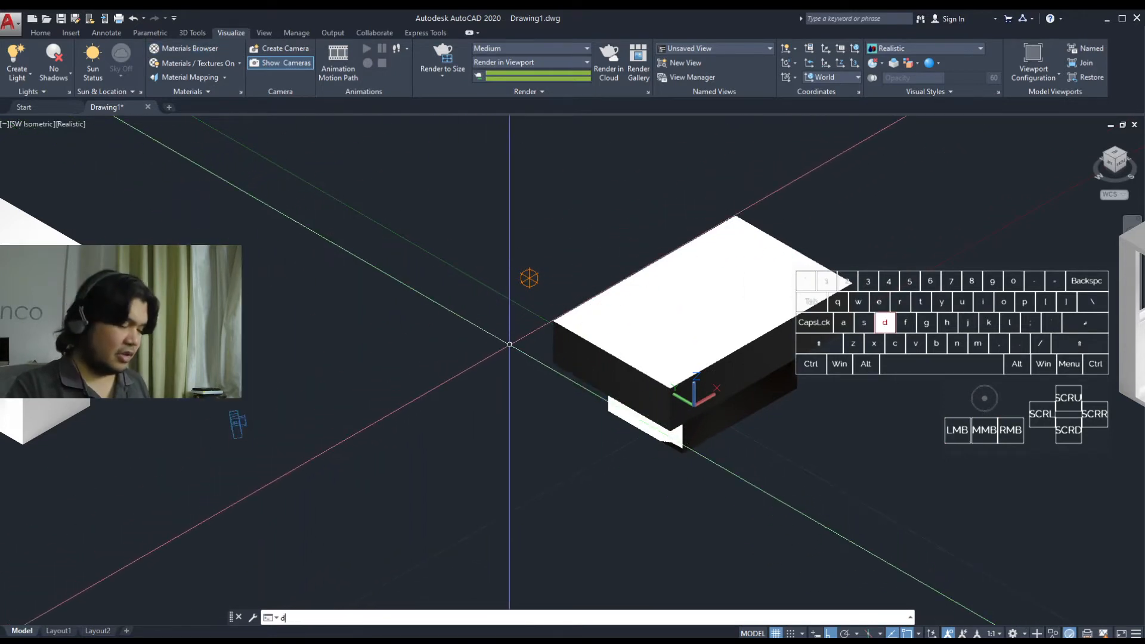
{"action": "type", "text": " poi"}
{"action": "key", "text": "Return"}
{"action": "left_click", "coordinate": [553, 362]}
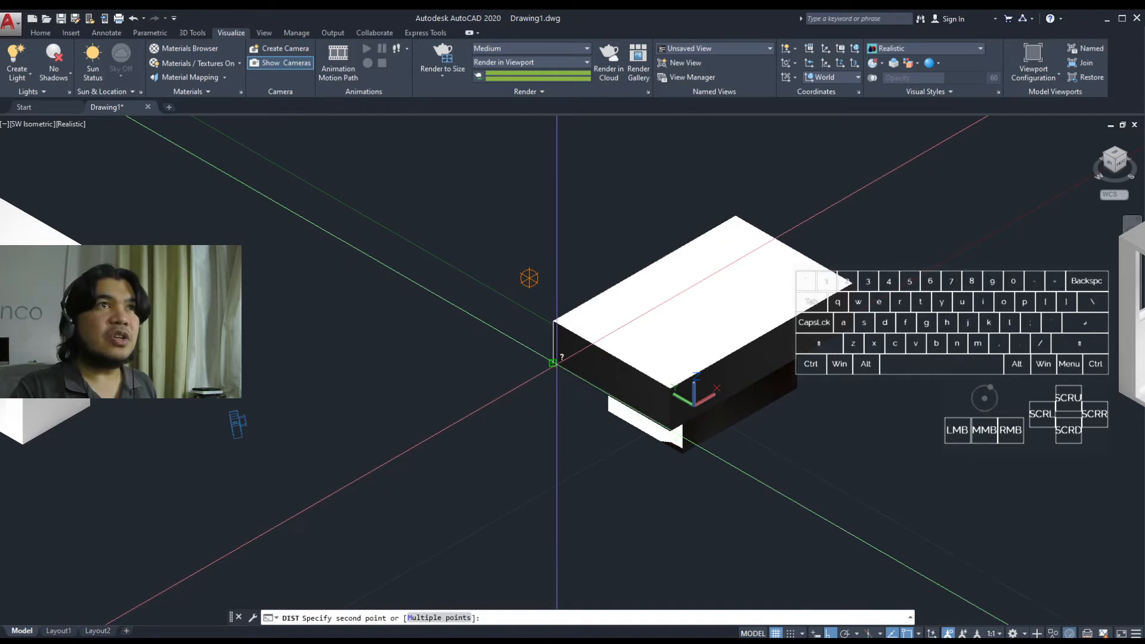
{"action": "left_click", "coordinate": [556, 363]}
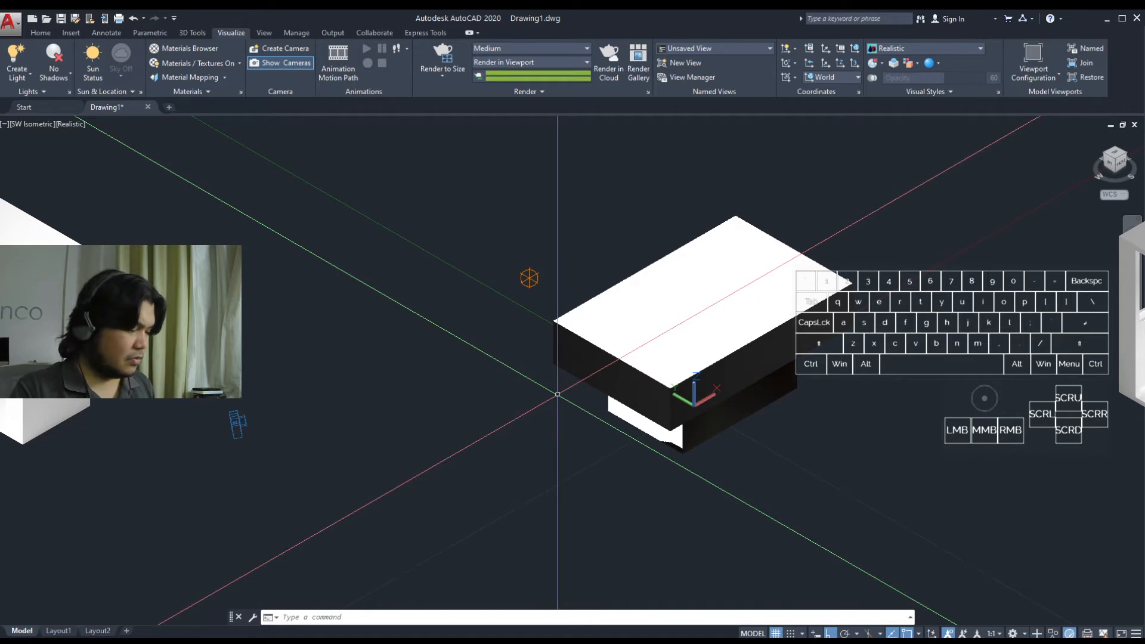
Check the distance measurement's result in the command history.
{"action": "key", "text": "F2"}
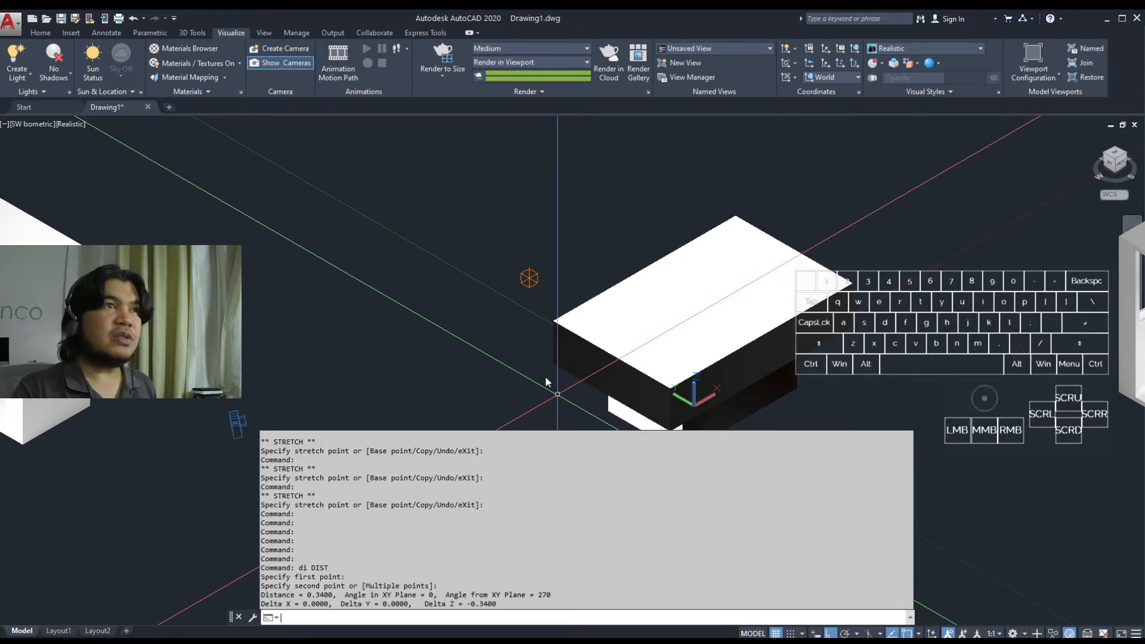
{"action": "key", "text": "F2"}
Move the point light back along the X axis, away from the blocks, and outward along the Y axis.
{"action": "scroll", "coordinate": [546, 337], "scroll_direction": "down", "scroll_amount": 2}
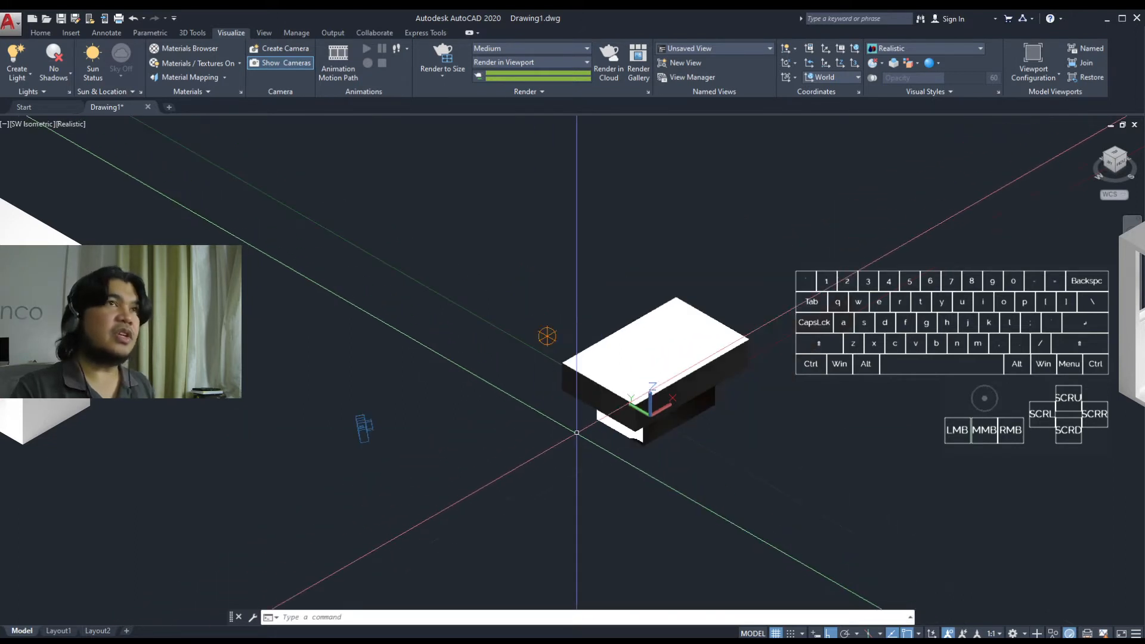
{"action": "left_click", "coordinate": [546, 337]}
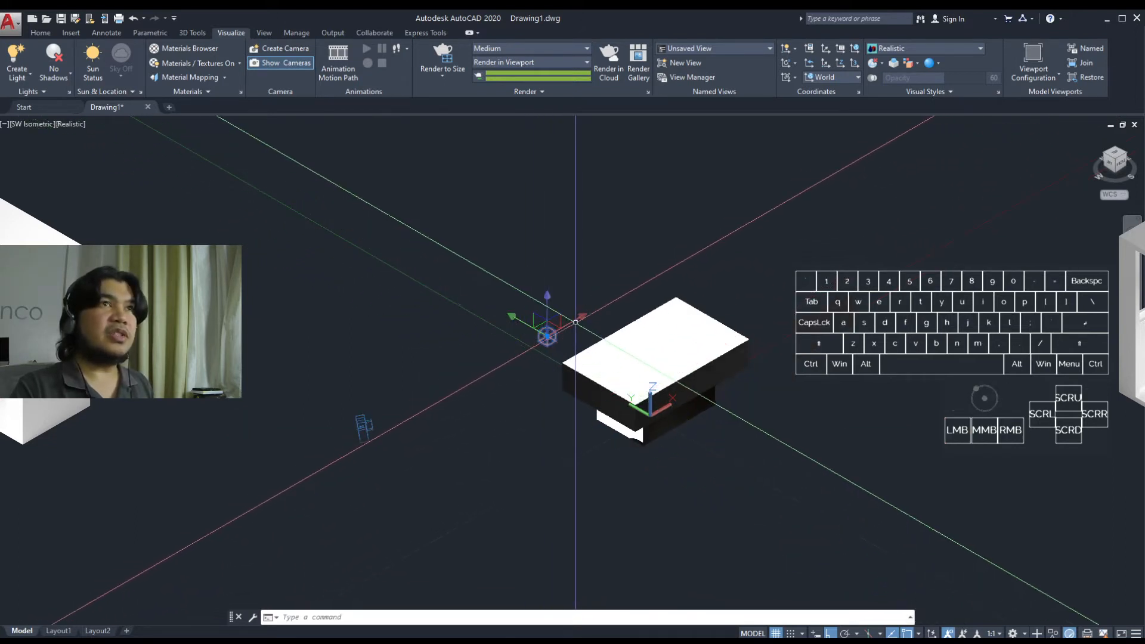
{"action": "left_click", "coordinate": [576, 323]}
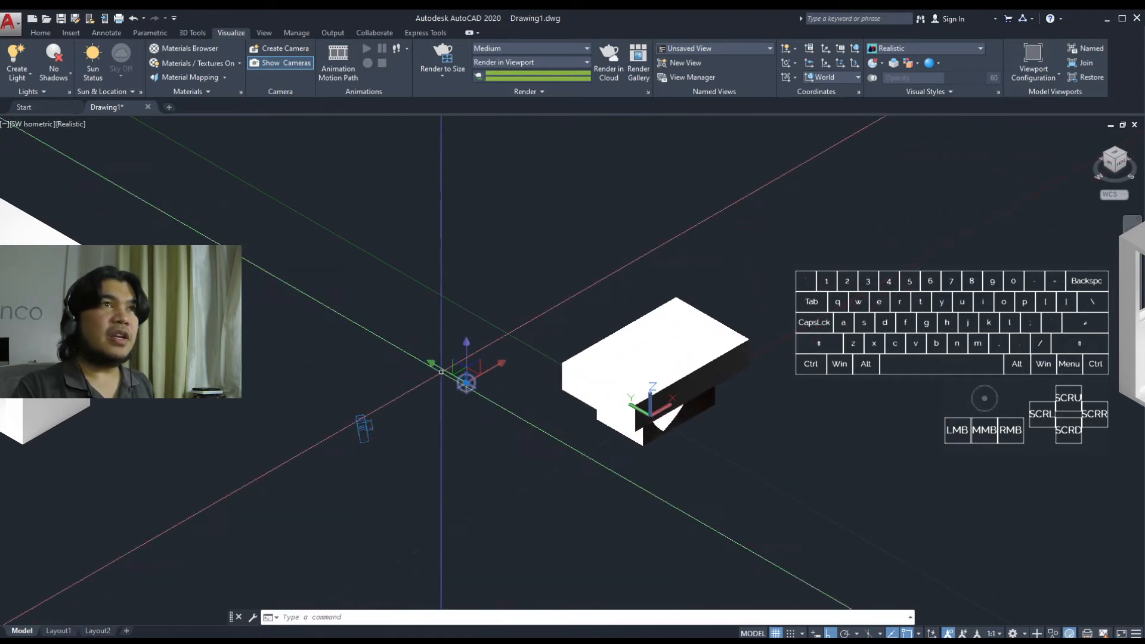
{"action": "left_click", "coordinate": [466, 382]}
{"action": "left_click", "coordinate": [391, 340]}
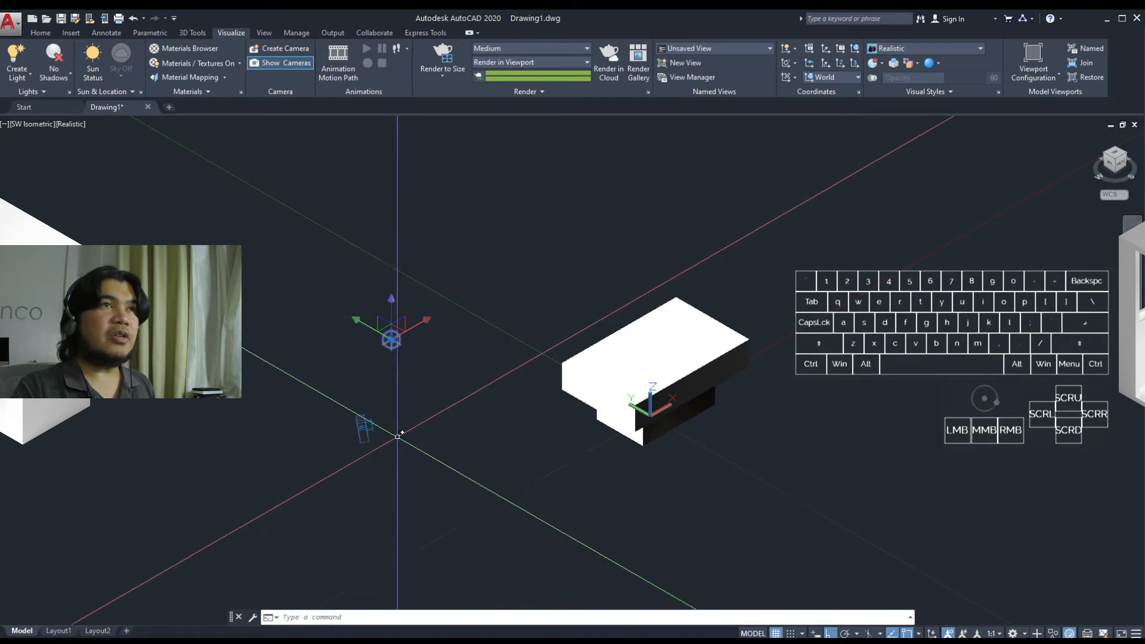
Select the camera and move its Camera Preview window beside the blocks.
{"action": "left_click", "coordinate": [421, 460]}
{"action": "left_click", "coordinate": [374, 424]}
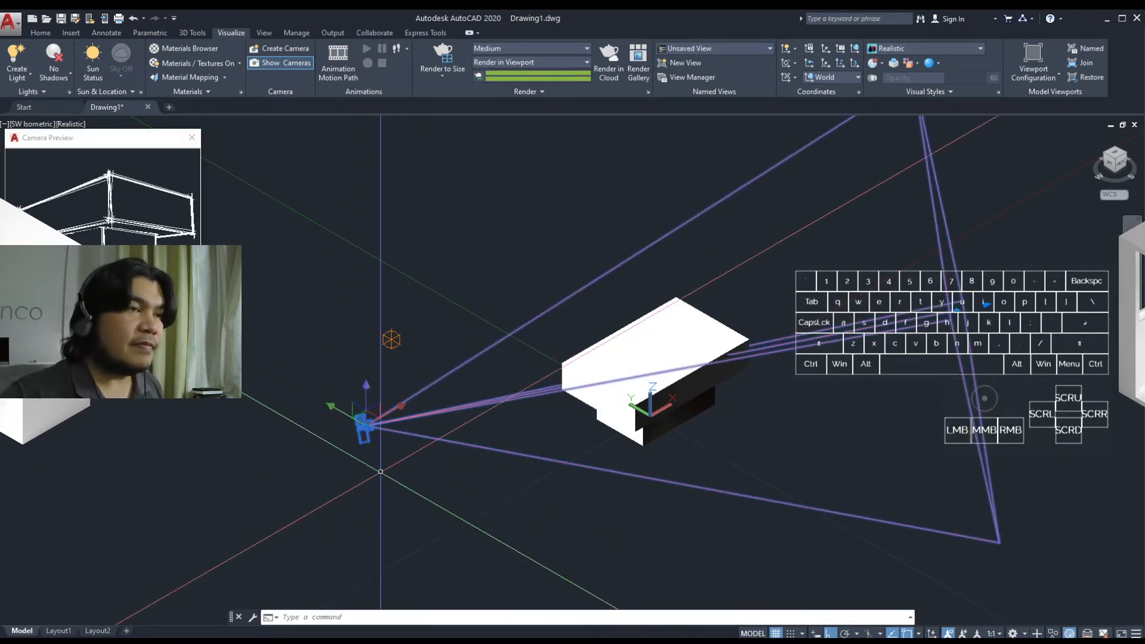
{"action": "left_click_drag", "start_coordinate": [75, 137], "coordinate": [498, 133]}
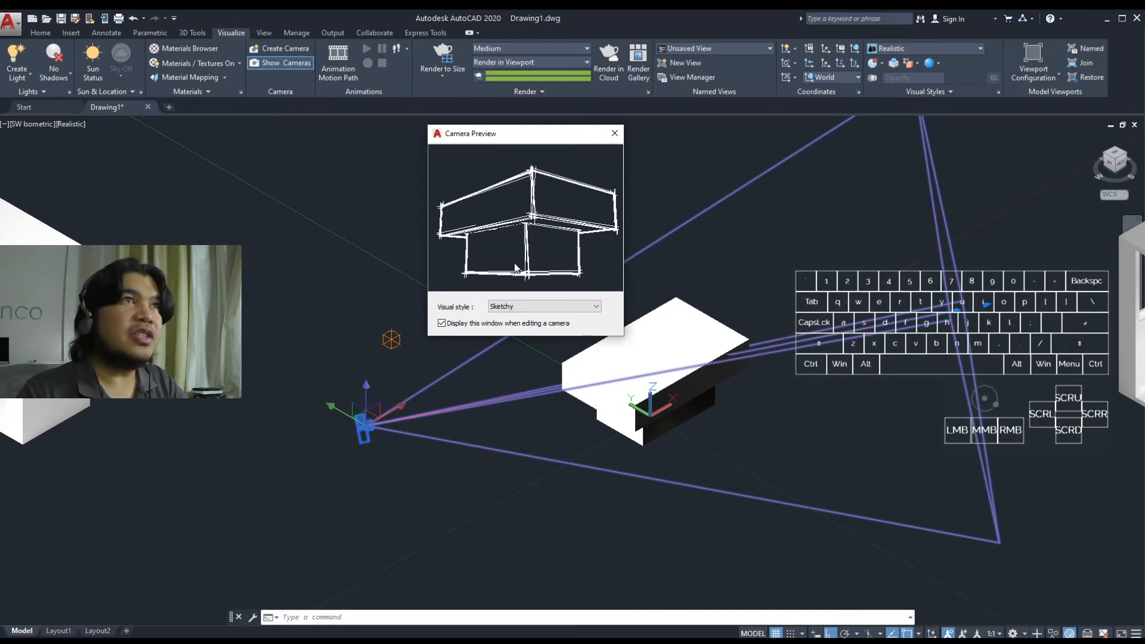
Try to move the camera along its Y axis while watching the preview.
{"action": "left_click", "coordinate": [339, 410]}
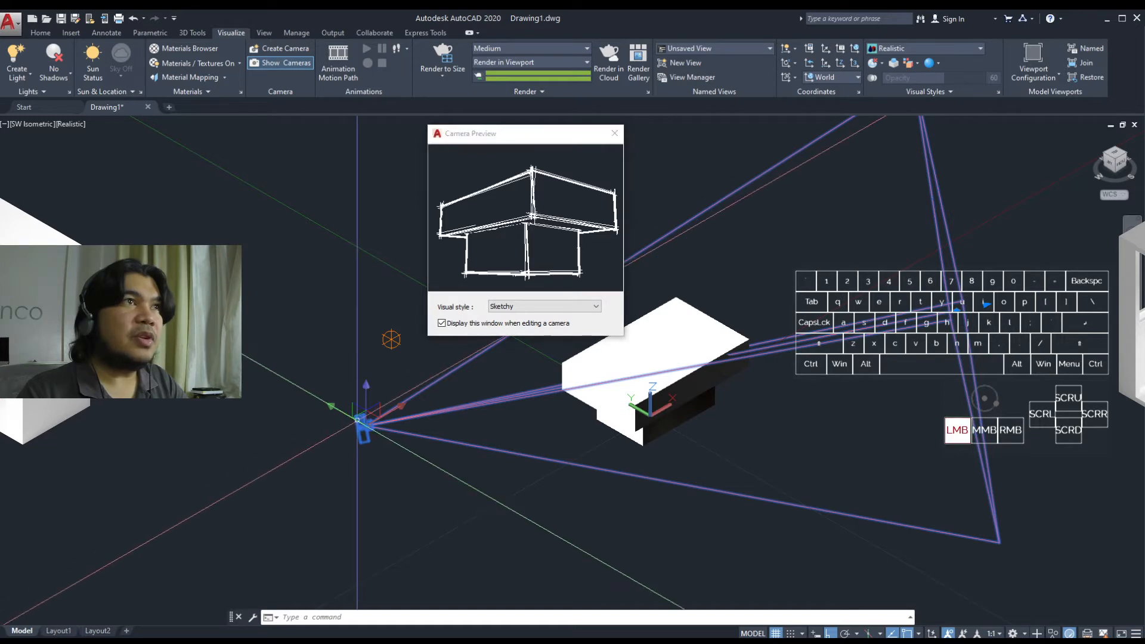
{"action": "left_click", "coordinate": [345, 414]}
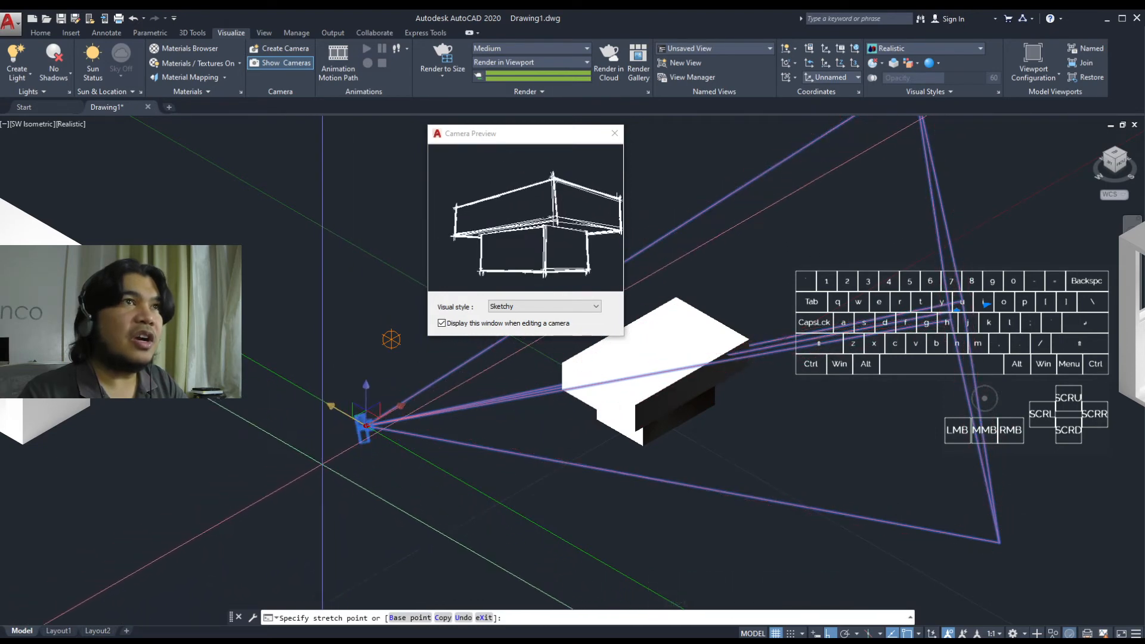
{"action": "left_click", "coordinate": [346, 414]}
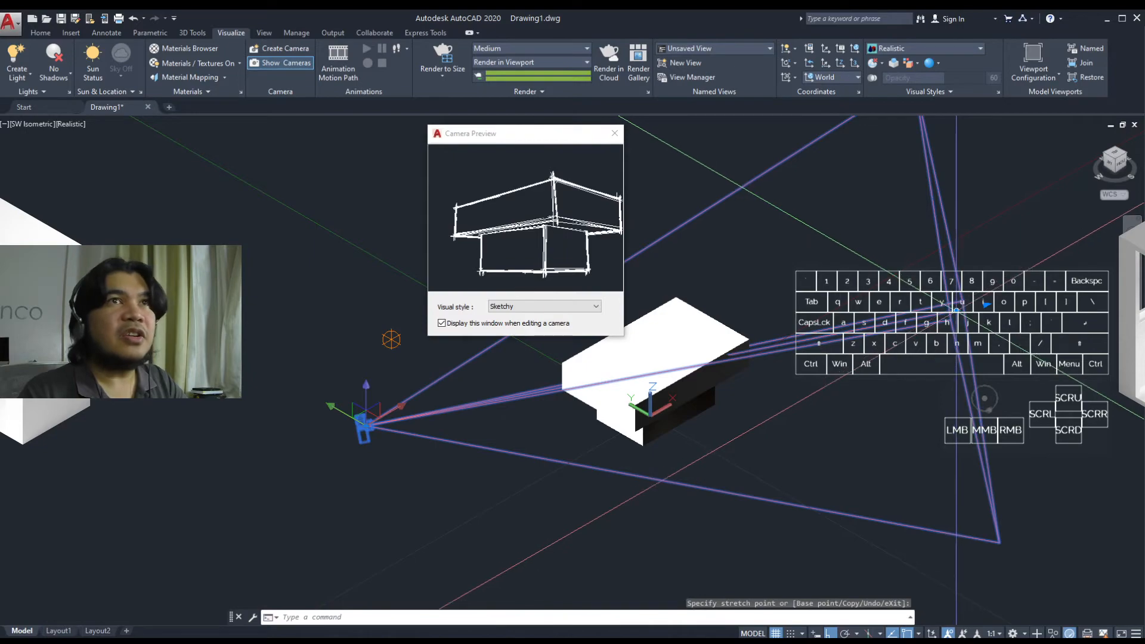
Move the camera target back along the X axis and set the preview's visual style to Conceptual.
{"action": "left_click", "coordinate": [957, 310]}
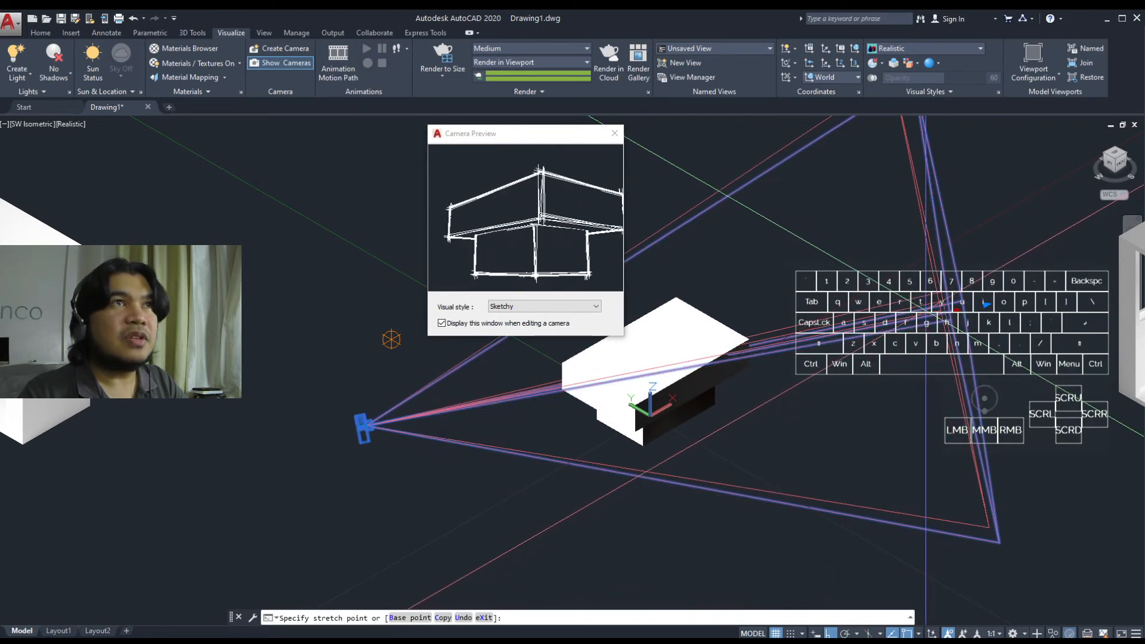
{"action": "left_click", "coordinate": [923, 310]}
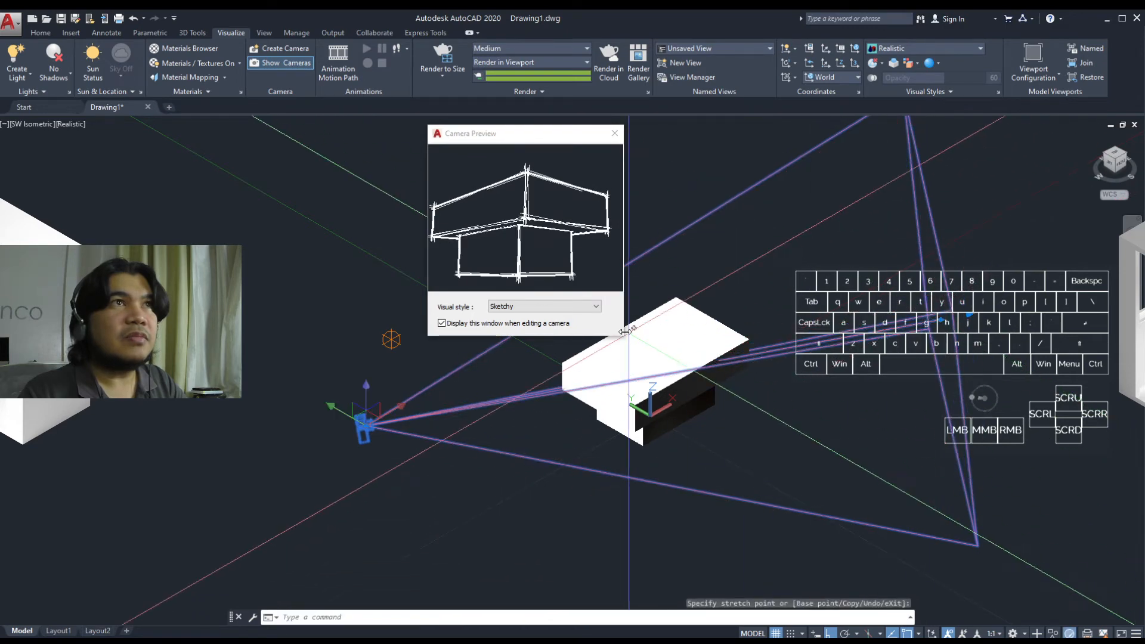
{"action": "left_click", "coordinate": [556, 307]}
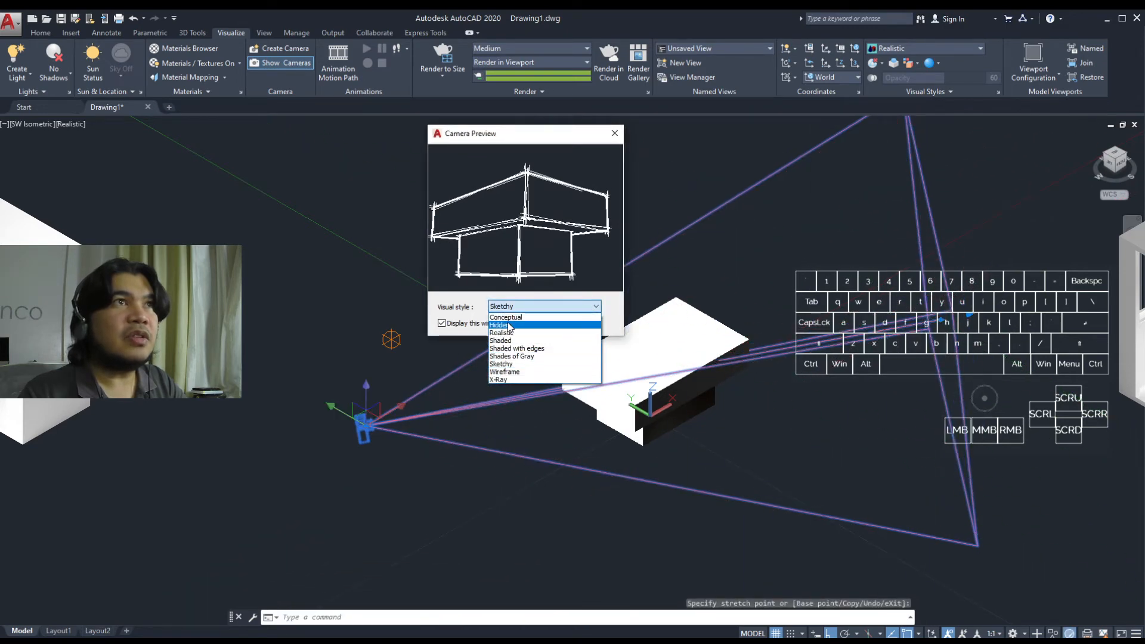
{"action": "left_click", "coordinate": [554, 317]}
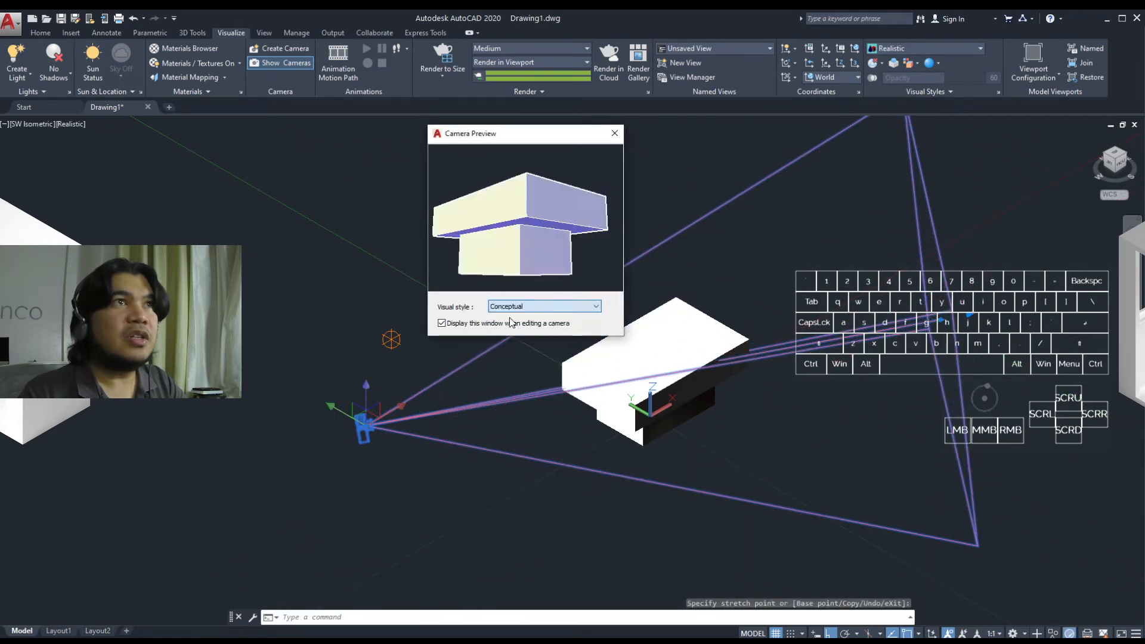
Turn Ortho off and move the camera target freely, farther from the camera, to about X 3.17, Y -2.72.
{"action": "left_click", "coordinate": [943, 321]}
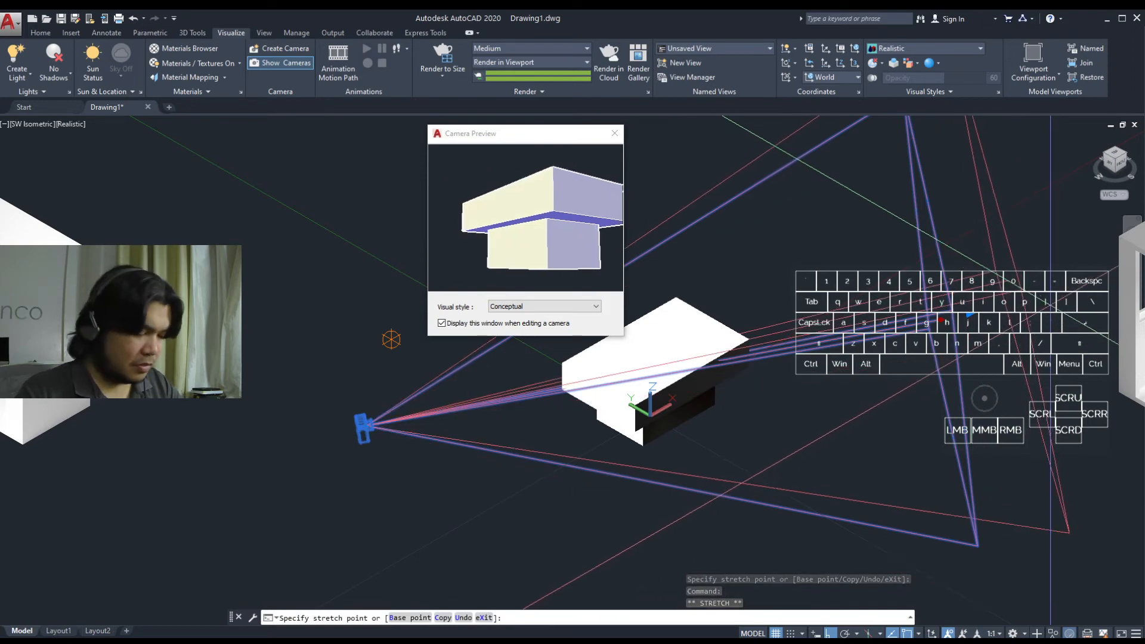
{"action": "key", "text": "F8"}
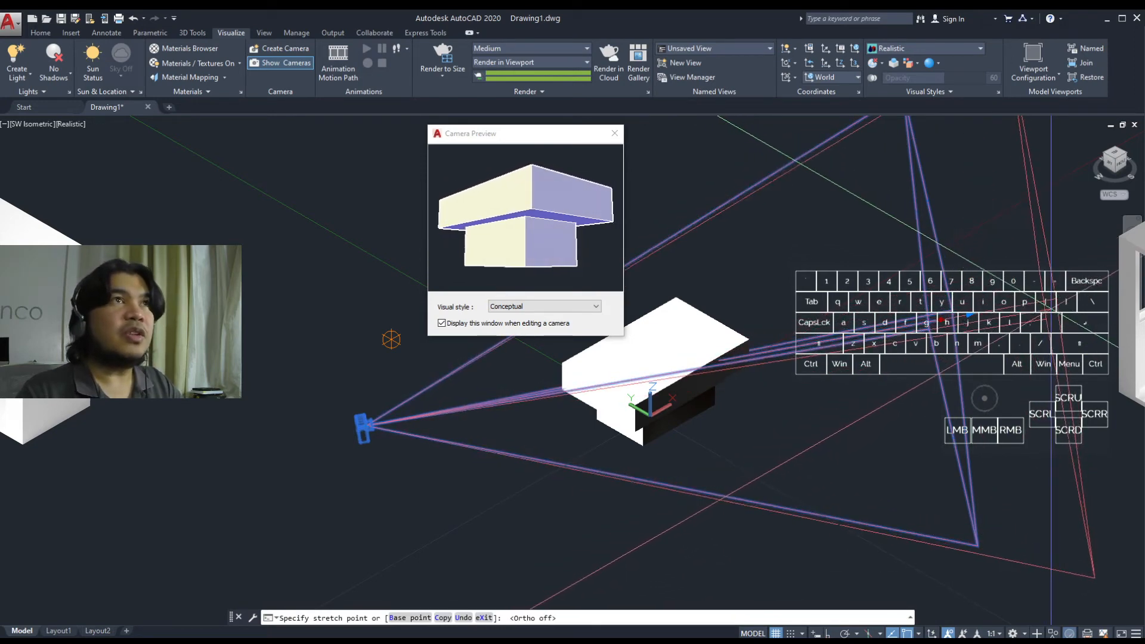
{"action": "left_click", "coordinate": [1051, 307]}
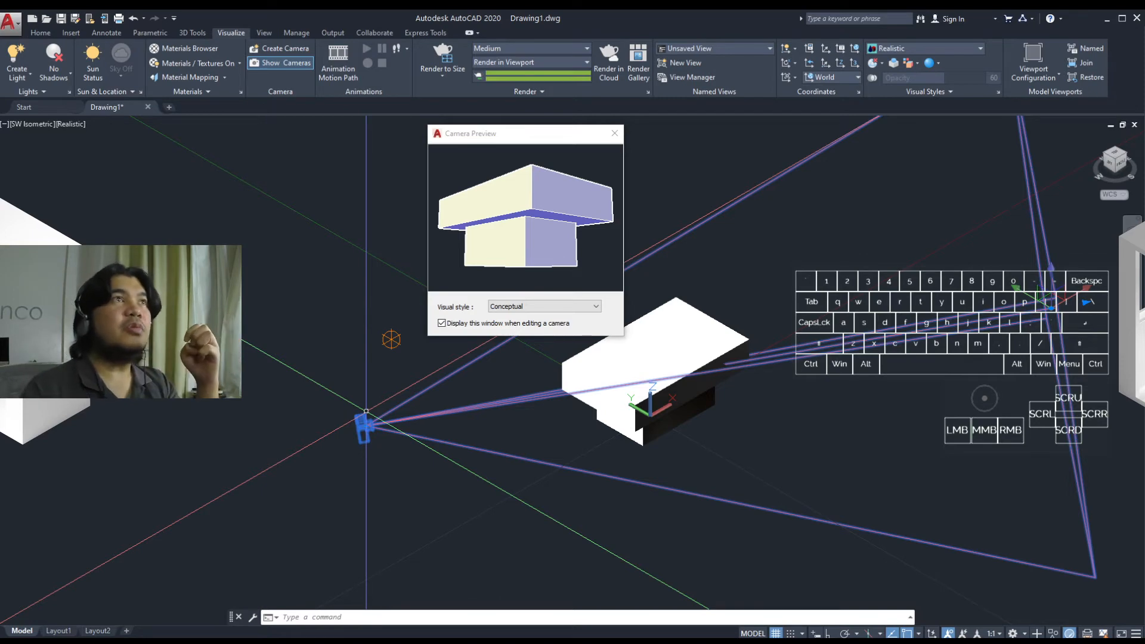
Open the camera's properties and set its field of view to 10.
{"action": "type", "text": "mo"}
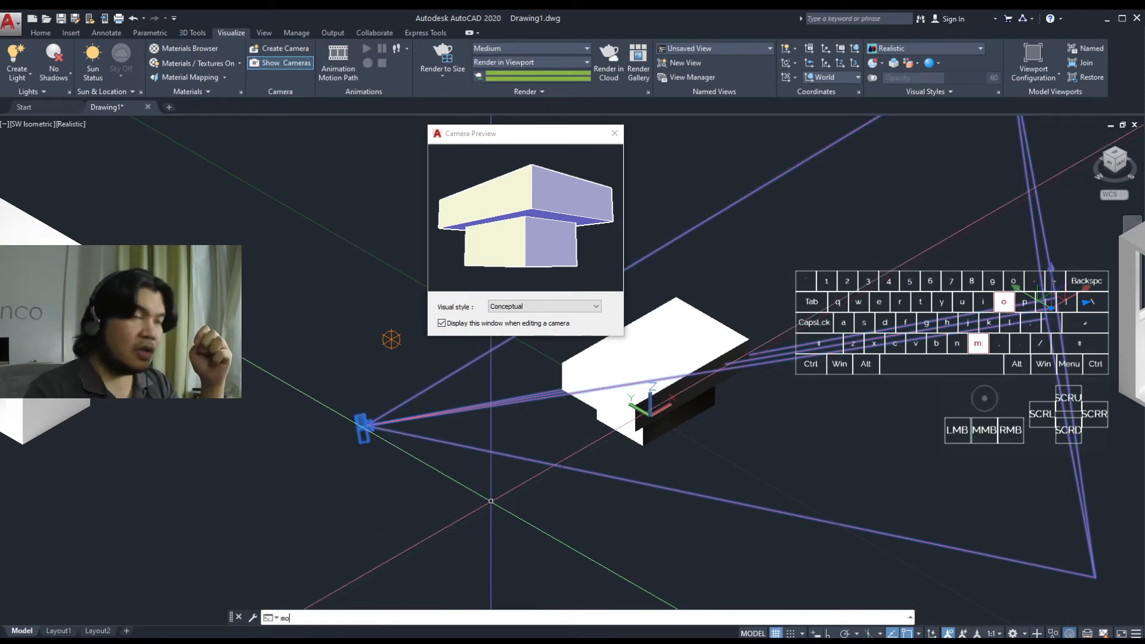
{"action": "key", "text": "Return"}
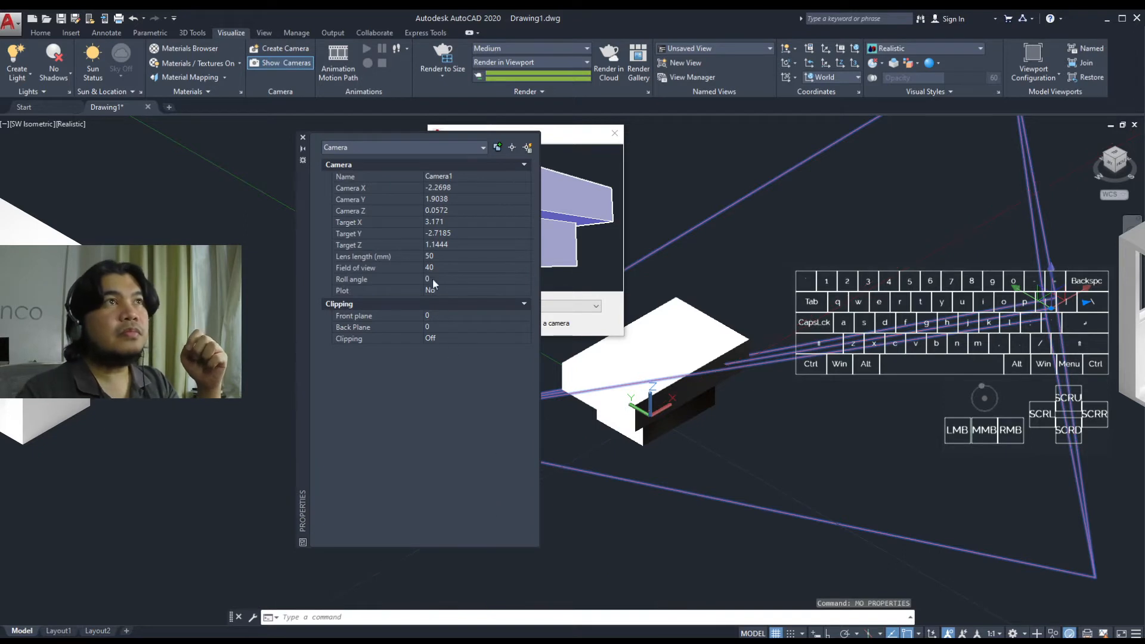
{"action": "left_click", "coordinate": [428, 267]}
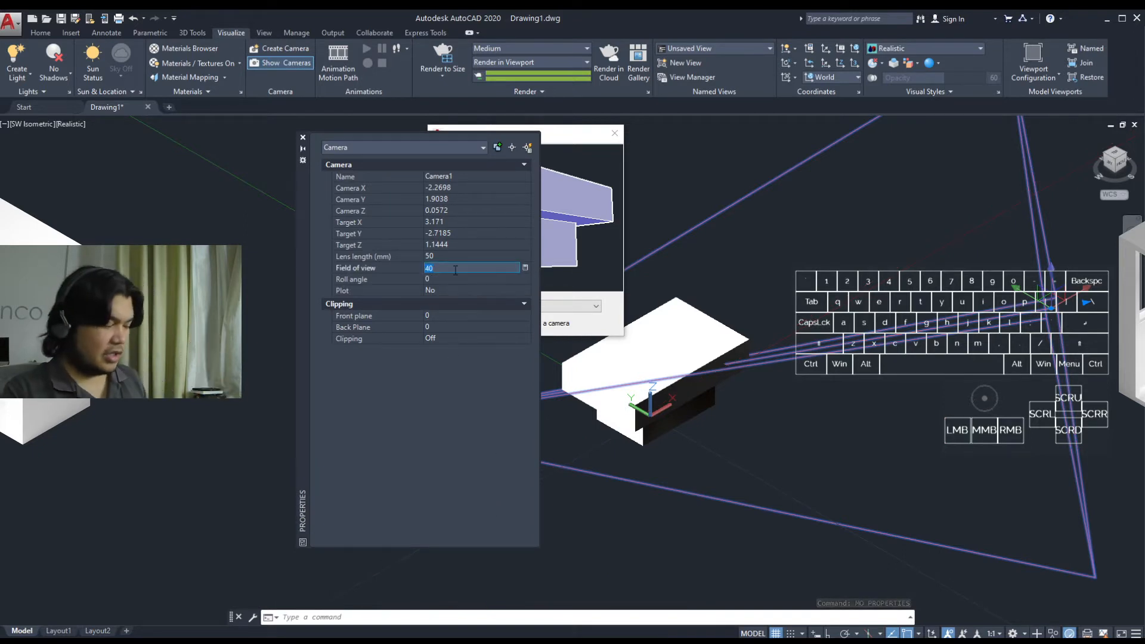
{"action": "type", "text": "10"}
{"action": "key", "text": "Tab"}
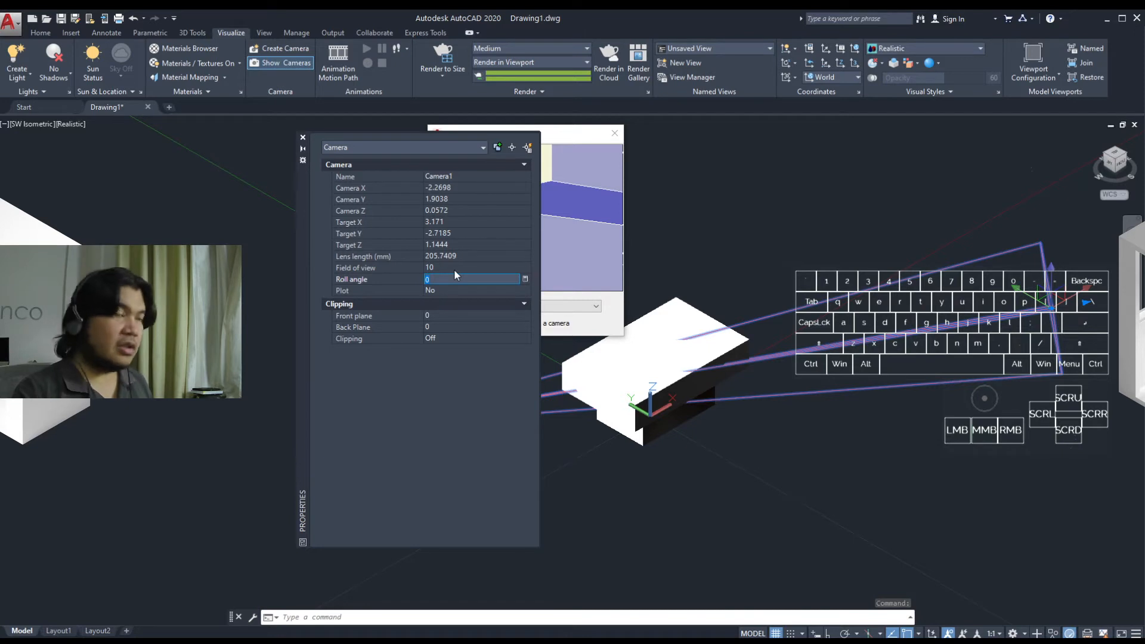
Set the camera's field of view to 70 and move the Properties palette clear of the preview.
{"action": "left_click", "coordinate": [455, 269]}
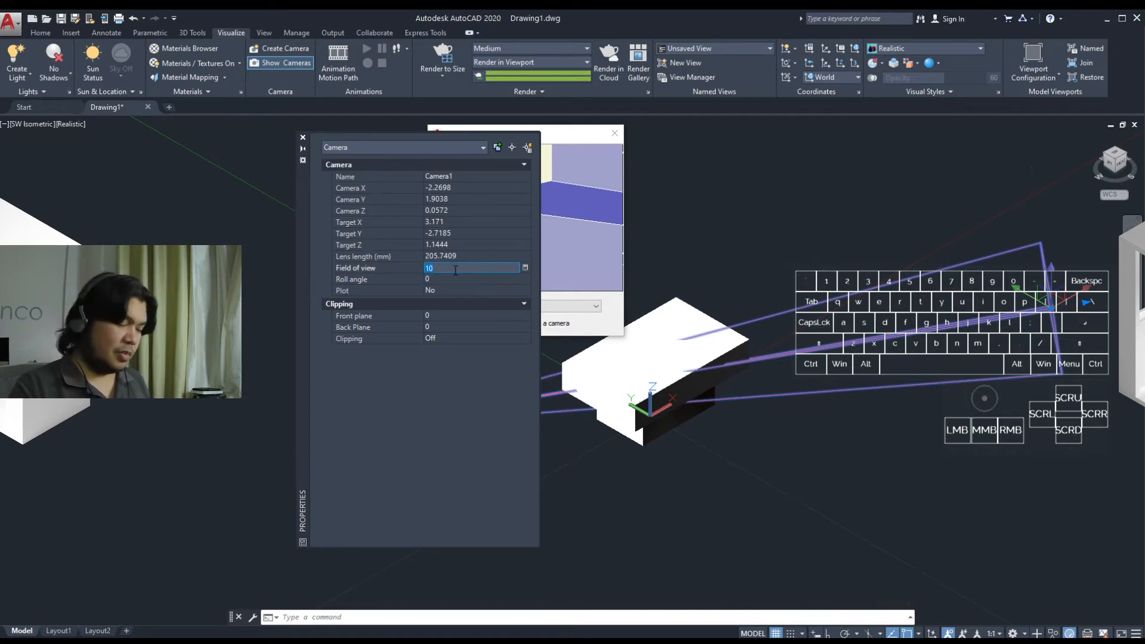
{"action": "type", "text": "70"}
{"action": "key", "text": "Return"}
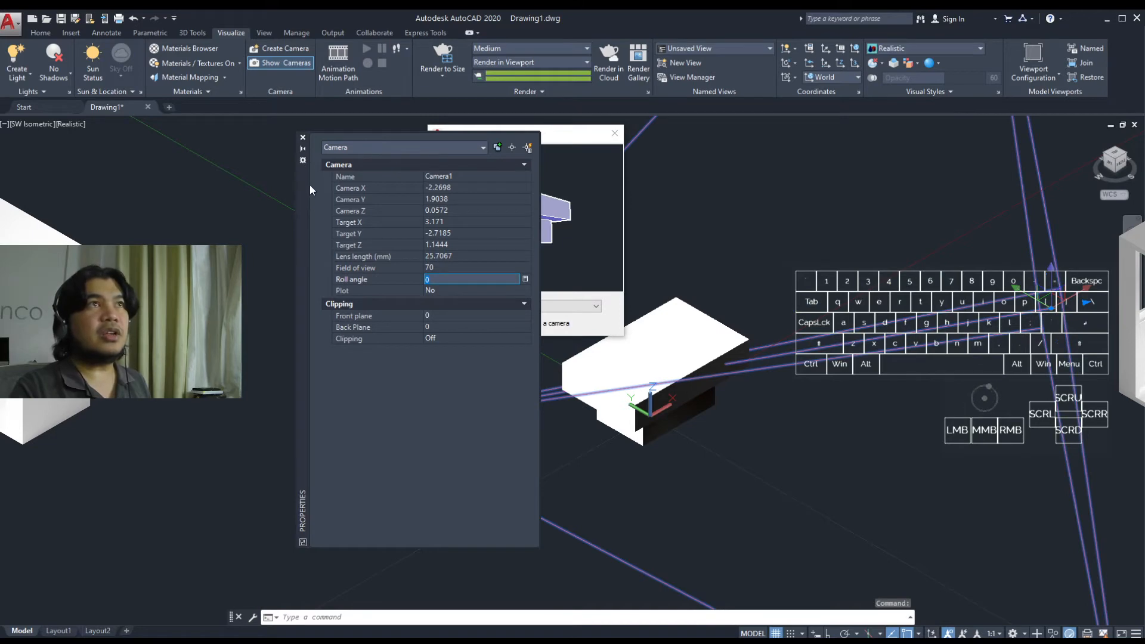
{"action": "left_click_drag", "start_coordinate": [303, 189], "coordinate": [725, 192]}
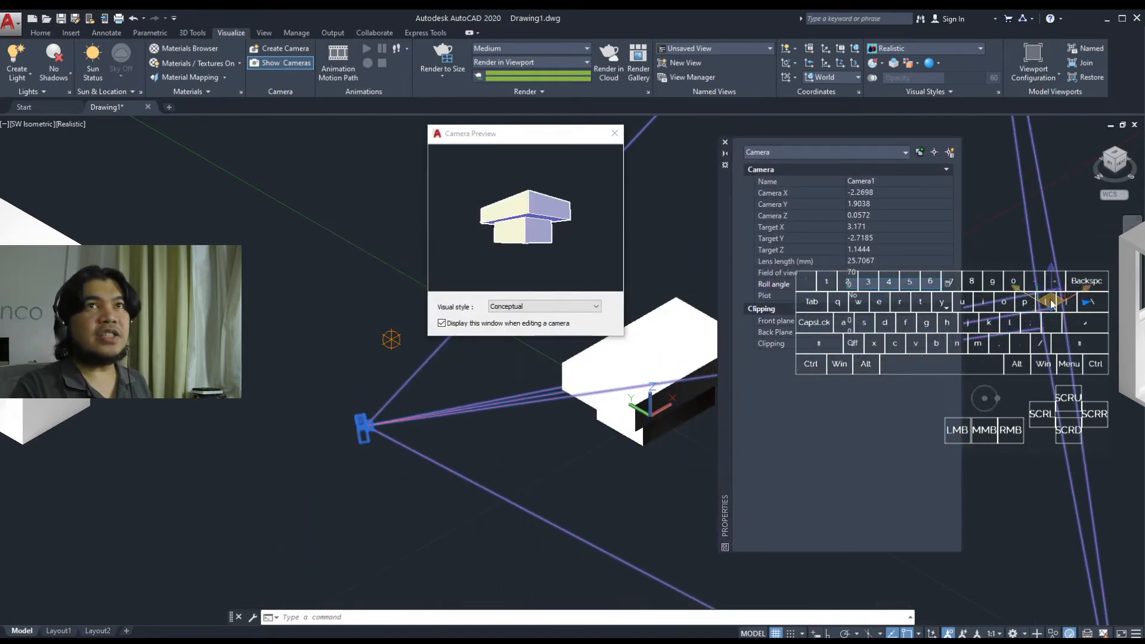
Move the camera target closer to the blocks, to about X 2.94, Y -2.09.
{"action": "left_click_drag", "start_coordinate": [1048, 303], "coordinate": [987, 305]}
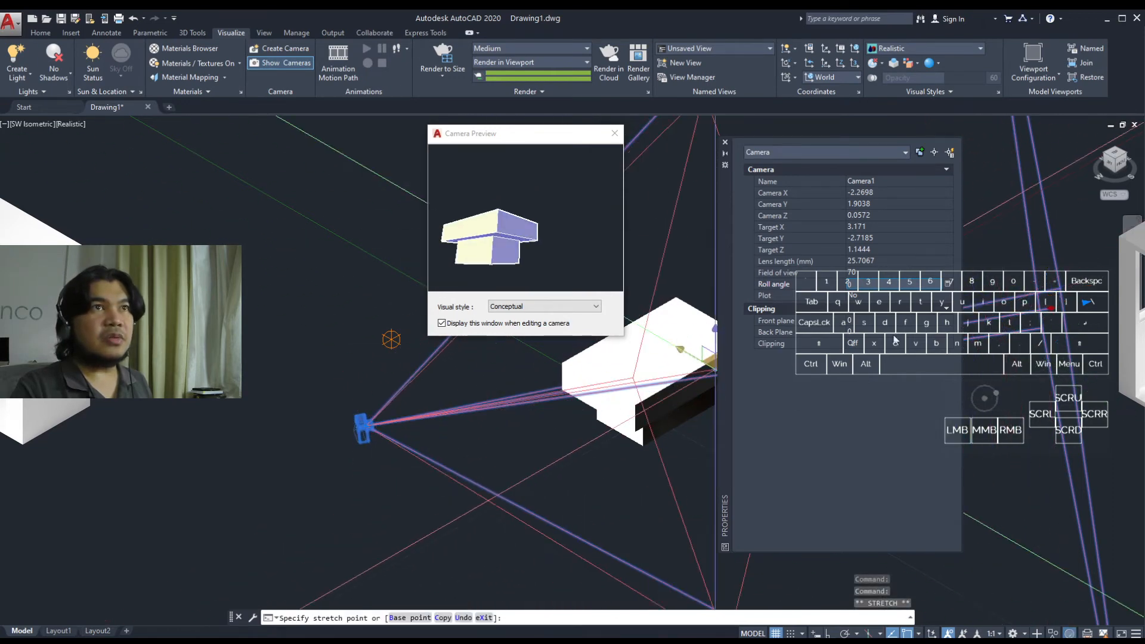
{"action": "left_click", "coordinate": [992, 293]}
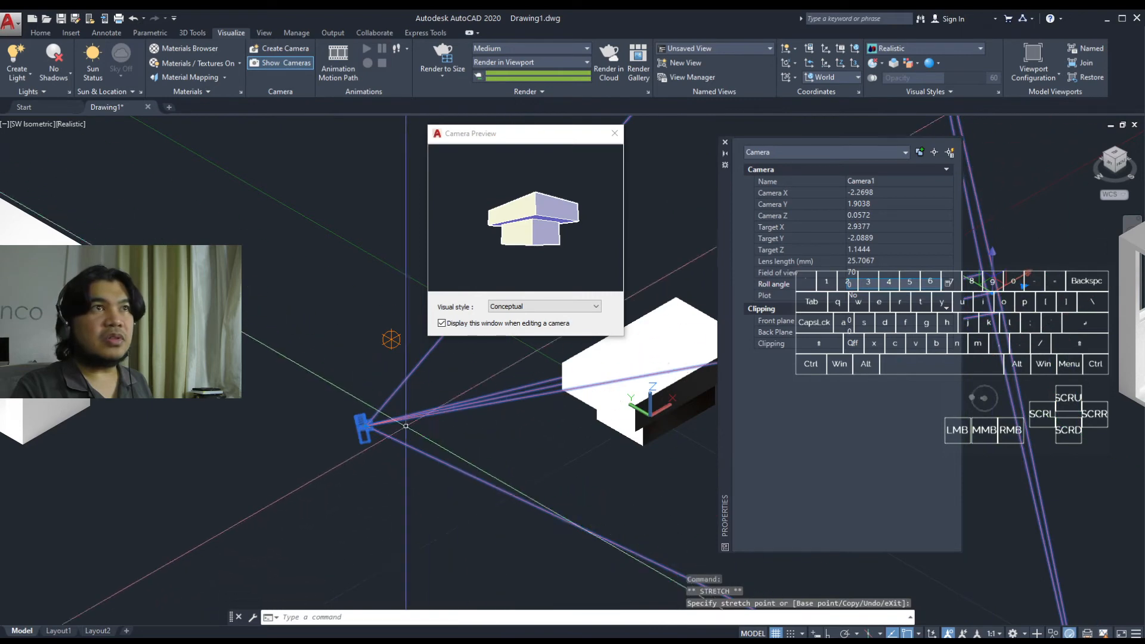
{"action": "left_click", "coordinate": [412, 465]}
{"action": "left_click", "coordinate": [340, 416]}
{"action": "key", "text": "Escape"}
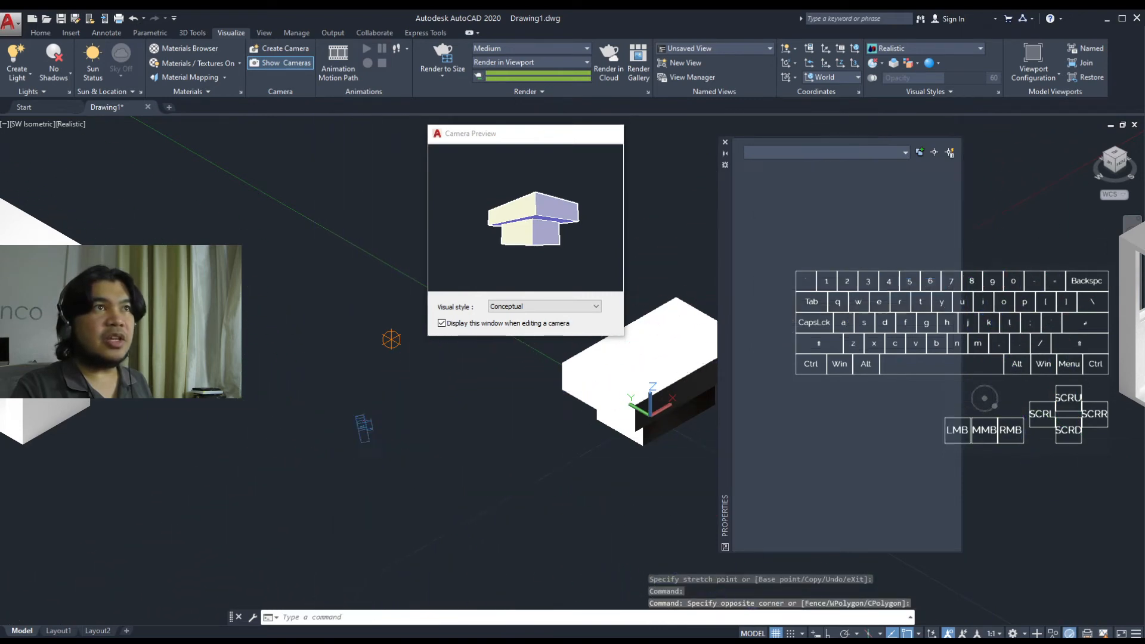
Reselect the camera and move it closer to the blocks, to about X -1.48, Y 0.96.
{"action": "left_click", "coordinate": [350, 396]}
{"action": "left_click", "coordinate": [392, 455]}
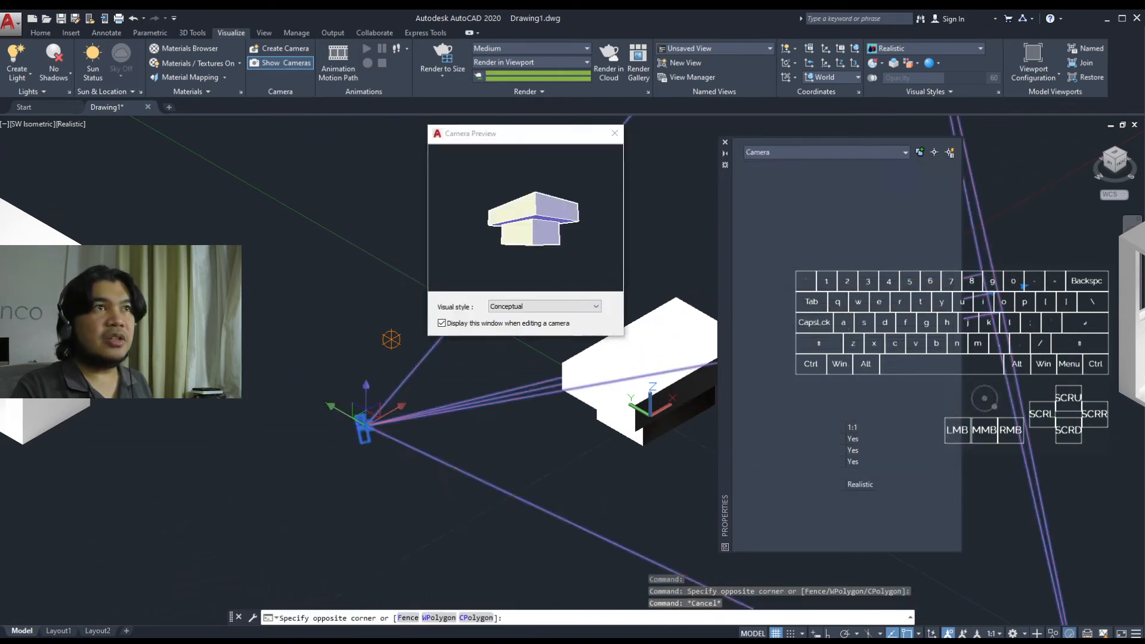
{"action": "left_click", "coordinate": [371, 418]}
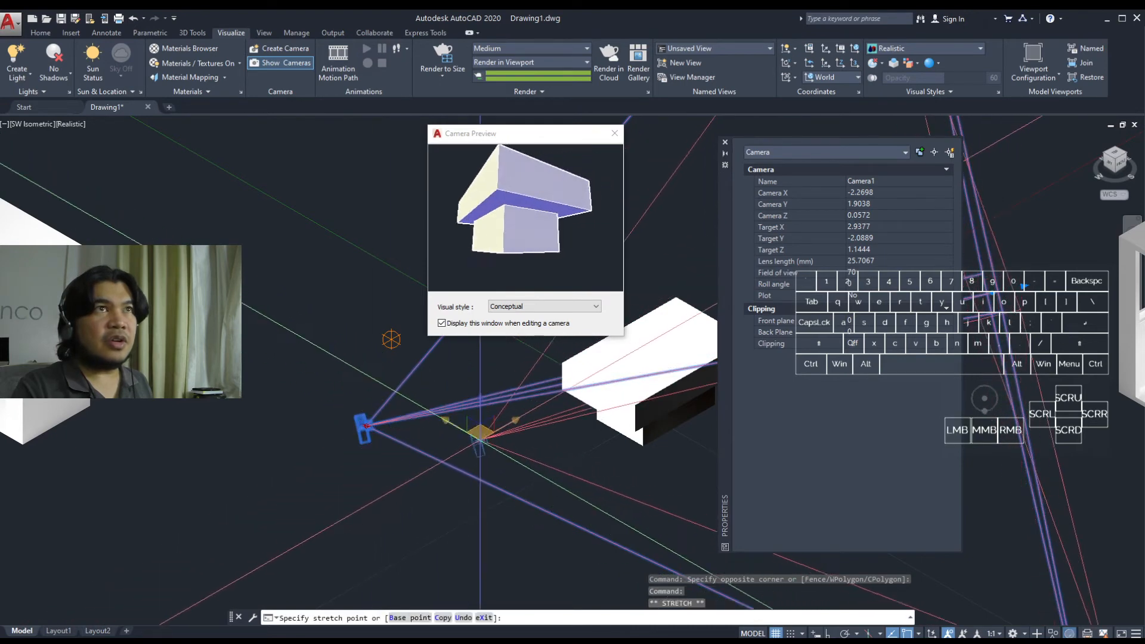
{"action": "left_click", "coordinate": [484, 432]}
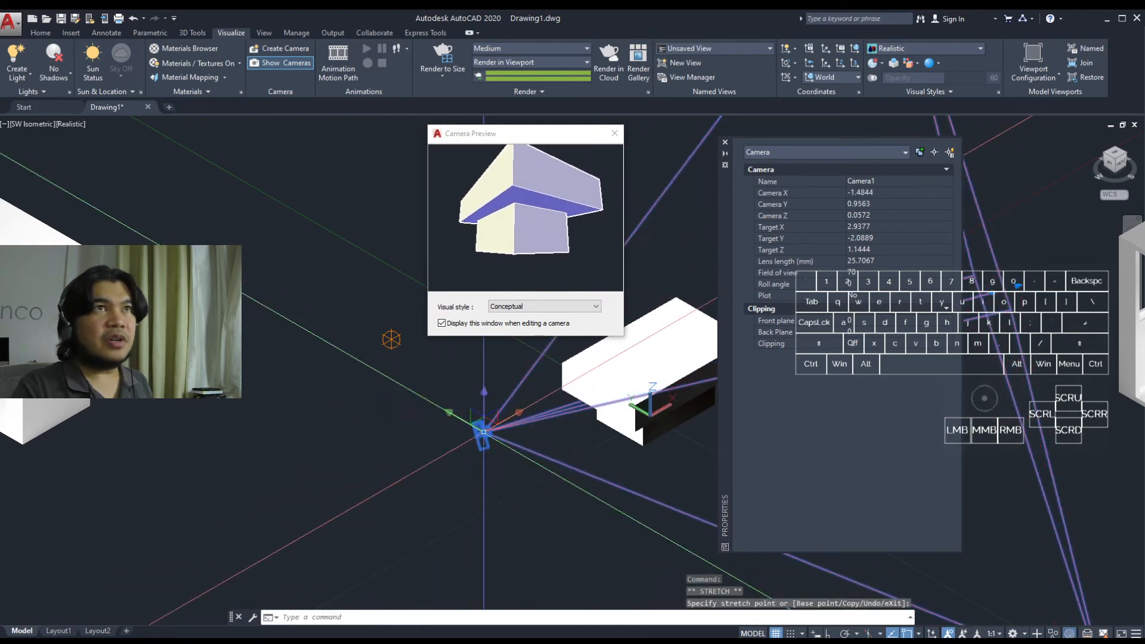
Move the camera target slightly farther from the camera, to about X 3.01, Y -2.24.
{"action": "middle_click_drag", "start_coordinate": [982, 361], "coordinate": [983, 362]}
{"action": "middle_click_drag", "start_coordinate": [1018, 286], "coordinate": [1051, 313]}
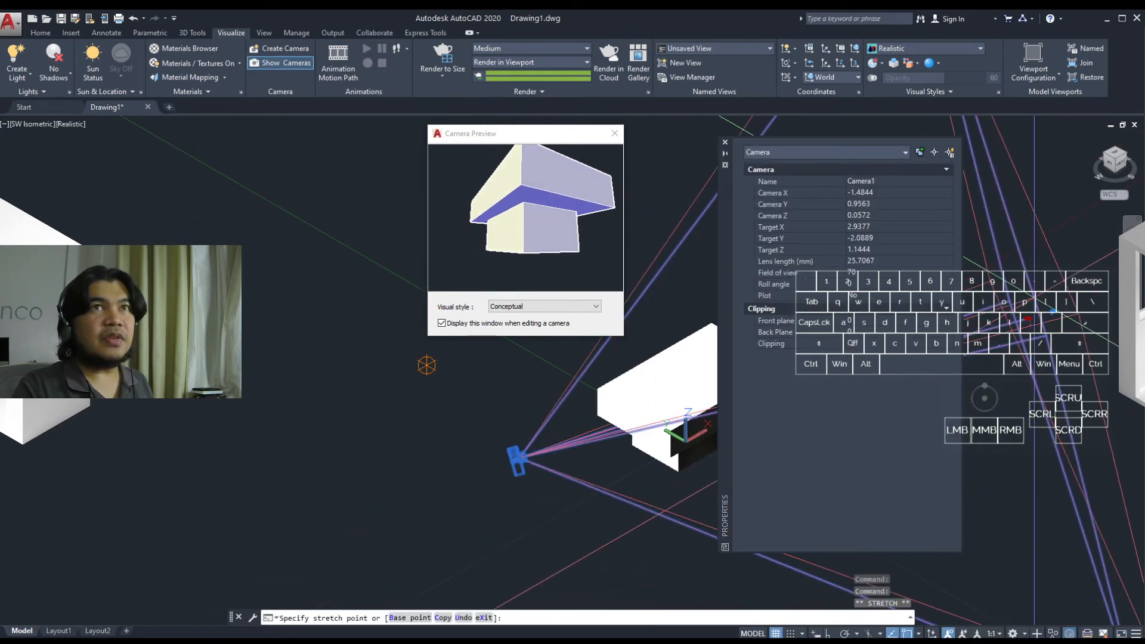
{"action": "key", "text": "Escape"}
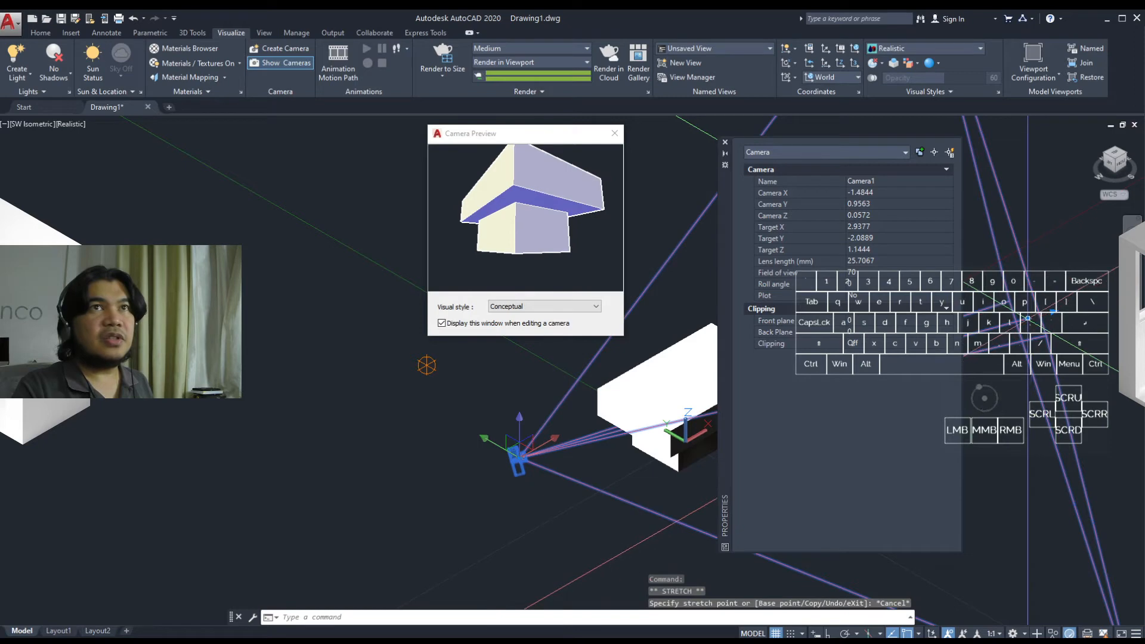
{"action": "left_click", "coordinate": [1028, 320]}
{"action": "left_click", "coordinate": [1028, 319]}
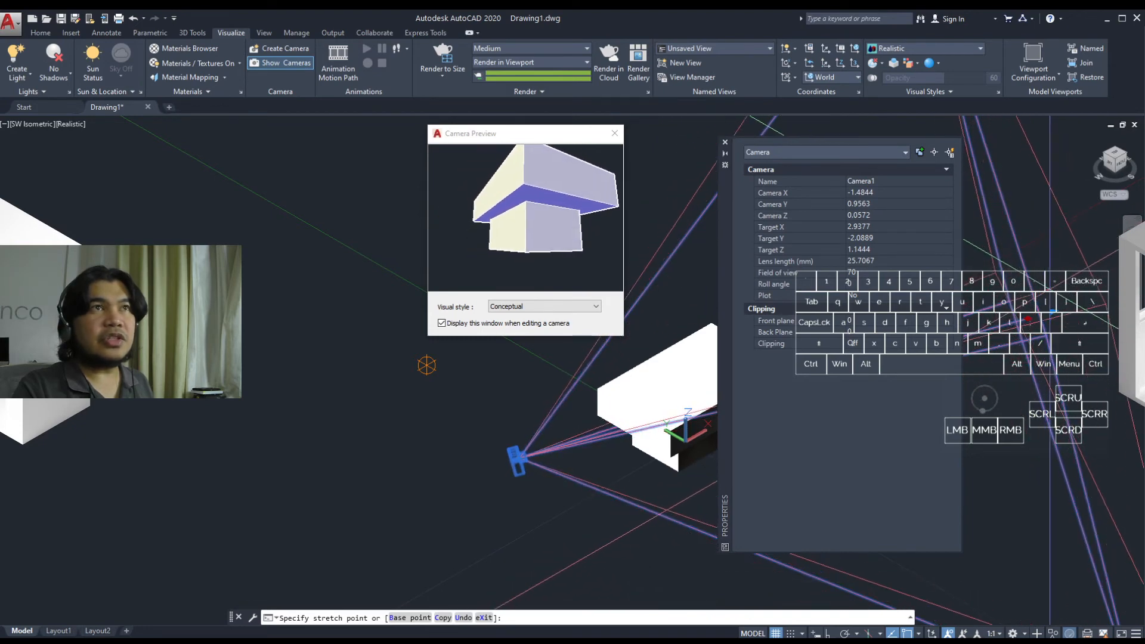
{"action": "left_click", "coordinate": [1043, 309]}
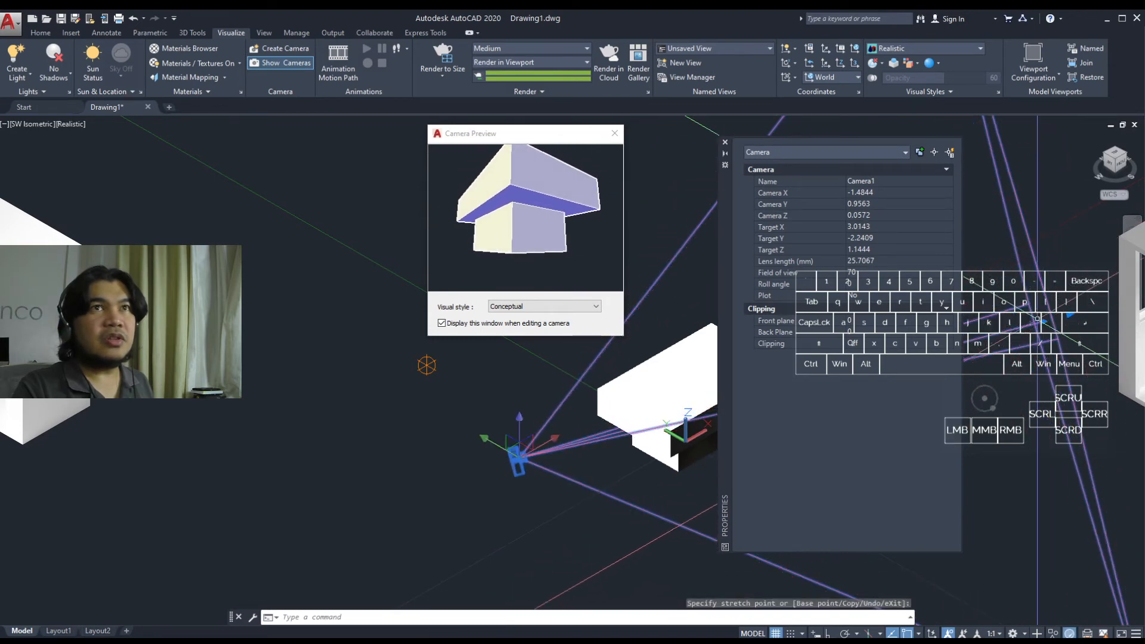
Raise the camera target vertically to about Z 1.97.
{"action": "left_click", "coordinate": [1043, 314]}
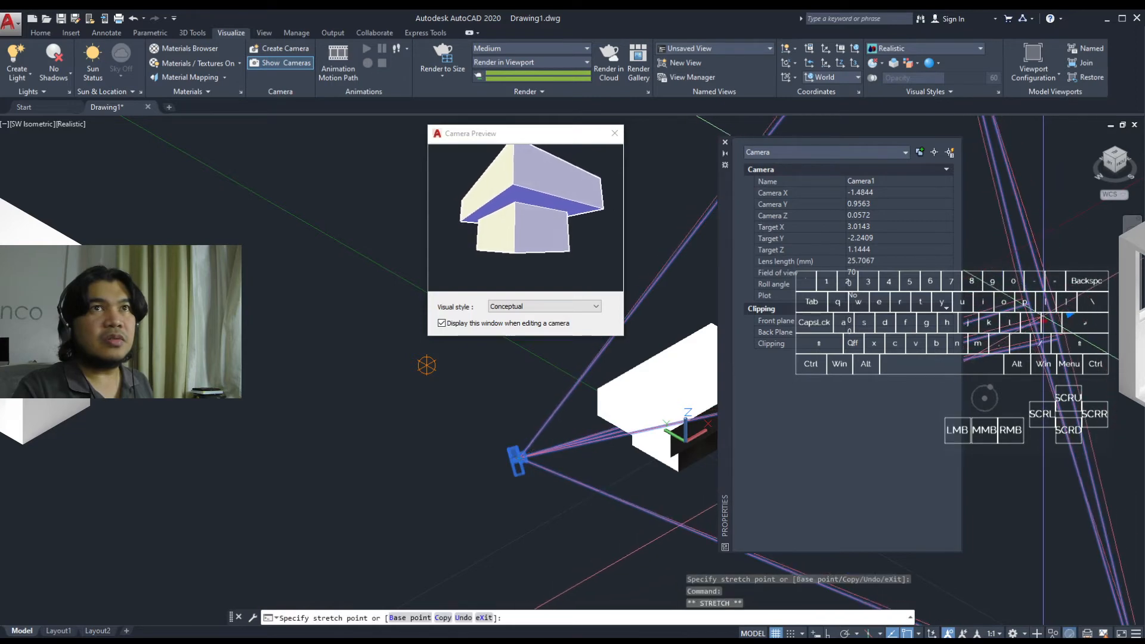
{"action": "key", "text": "Escape"}
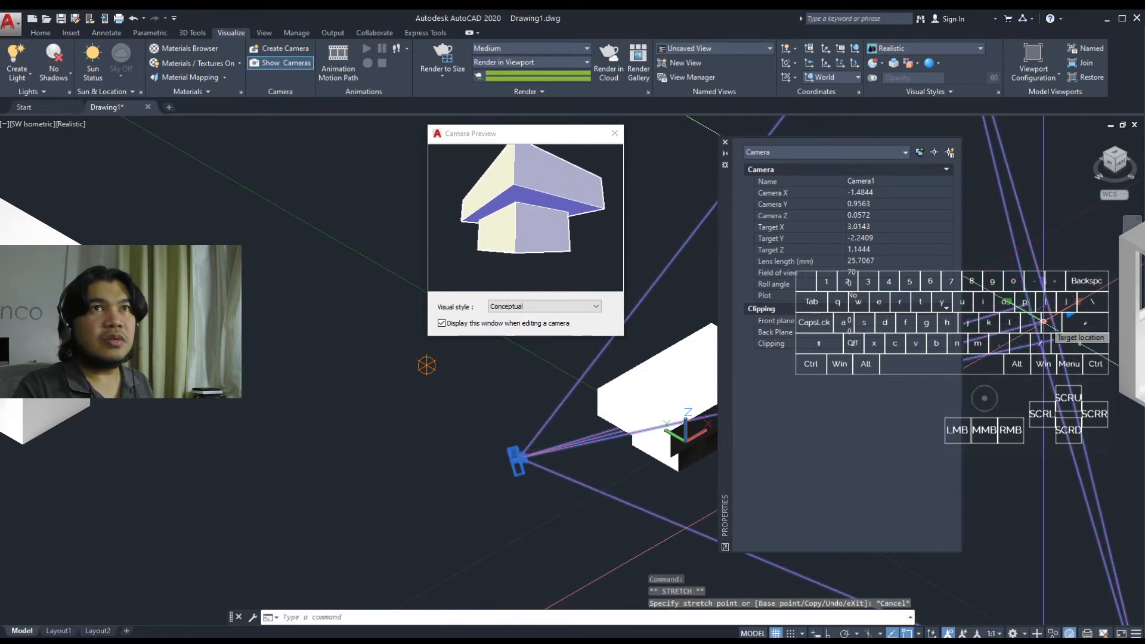
{"action": "left_click", "coordinate": [1043, 320]}
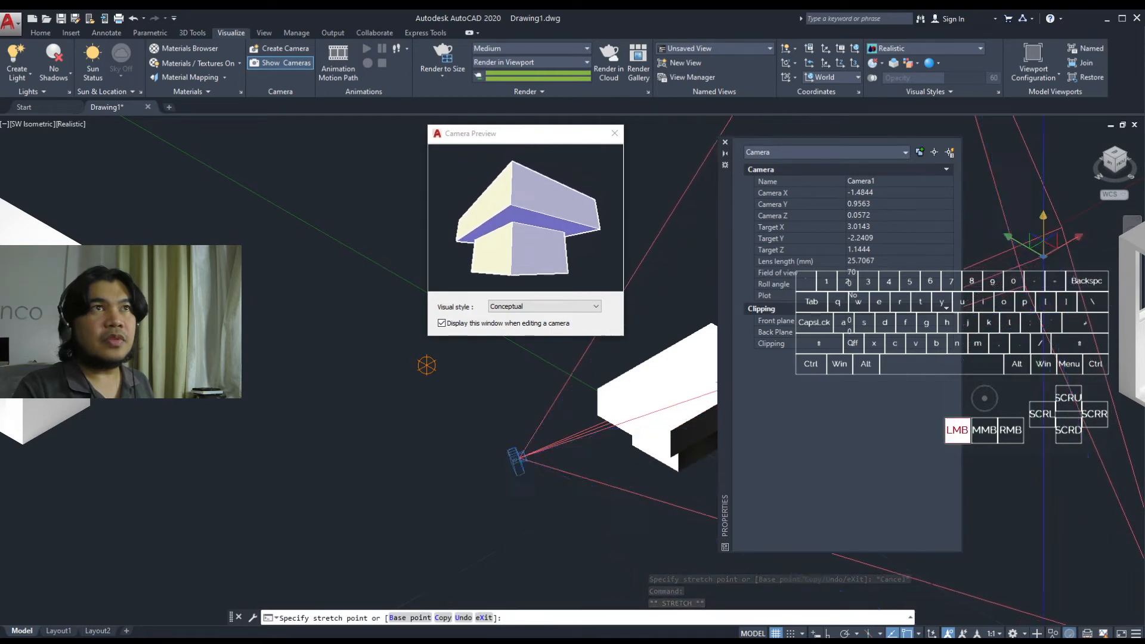
{"action": "left_click", "coordinate": [1044, 257]}
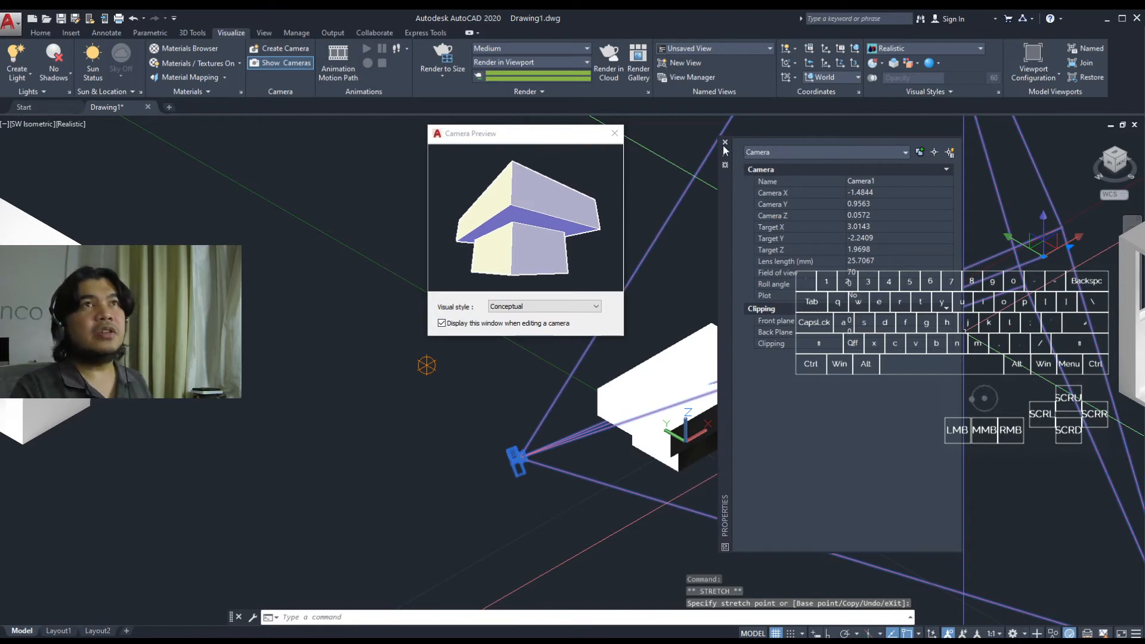
Move the Properties palette off the model, close it, and deselect the camera.
{"action": "left_click_drag", "start_coordinate": [722, 193], "coordinate": [183, 182]}
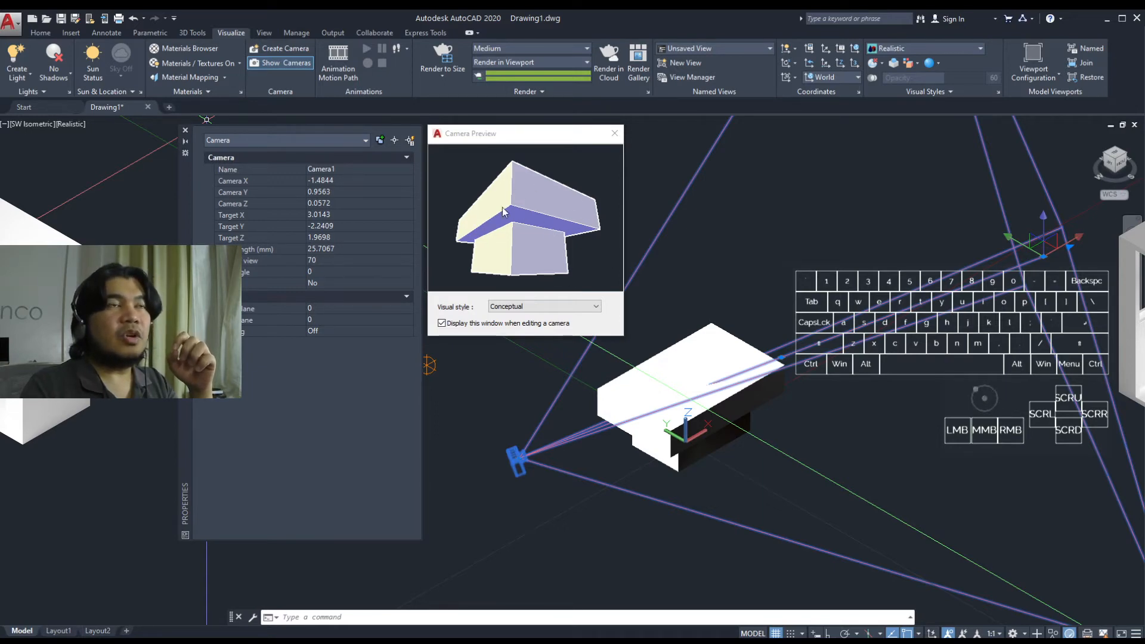
{"action": "left_click", "coordinate": [185, 130]}
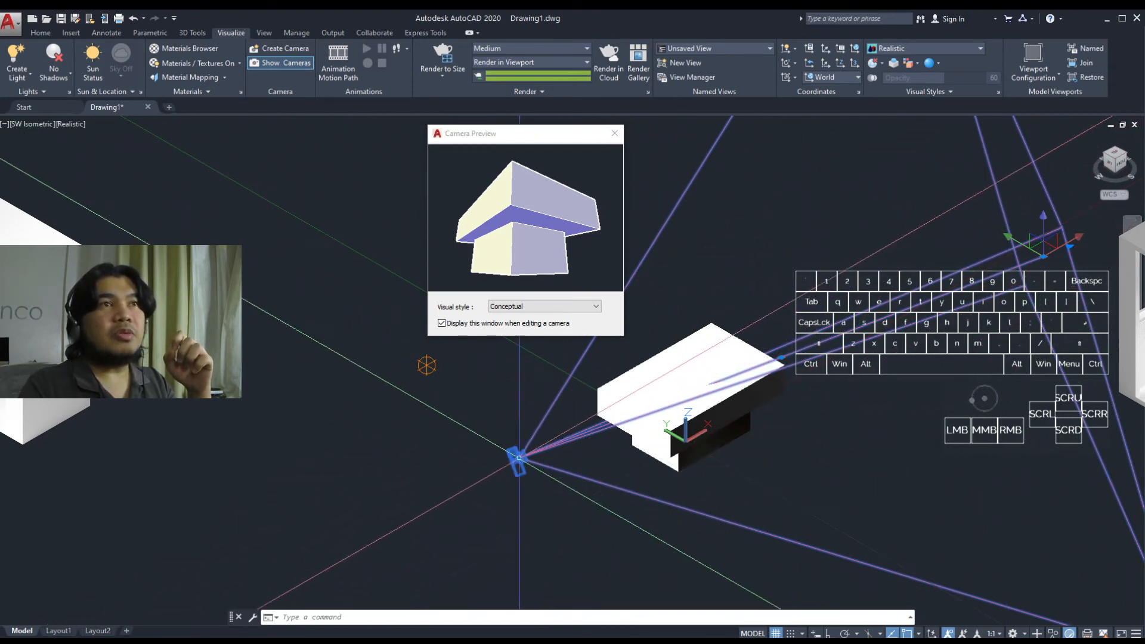
{"action": "left_click", "coordinate": [515, 459]}
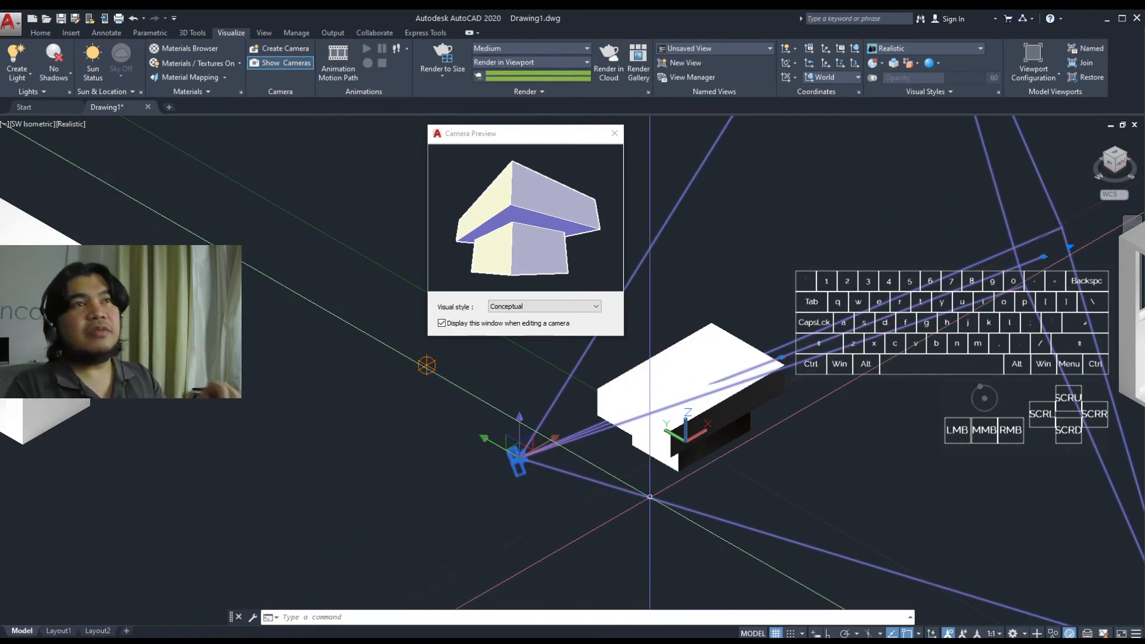
{"action": "key", "text": "Escape"}
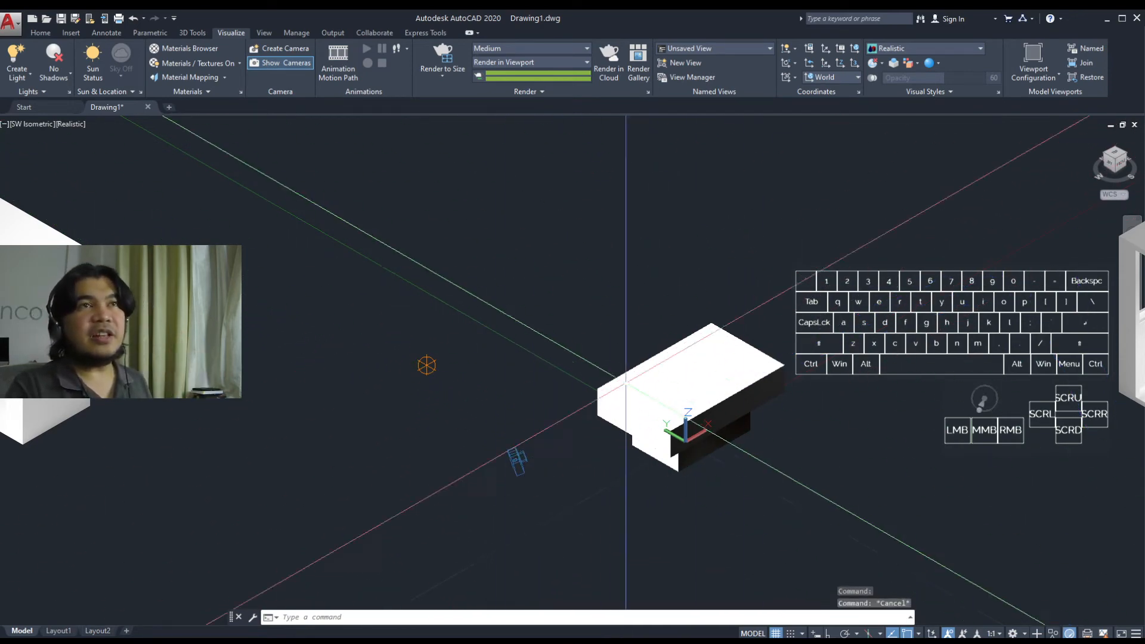
{"action": "middle_click_drag", "start_coordinate": [744, 419], "coordinate": [689, 394]}
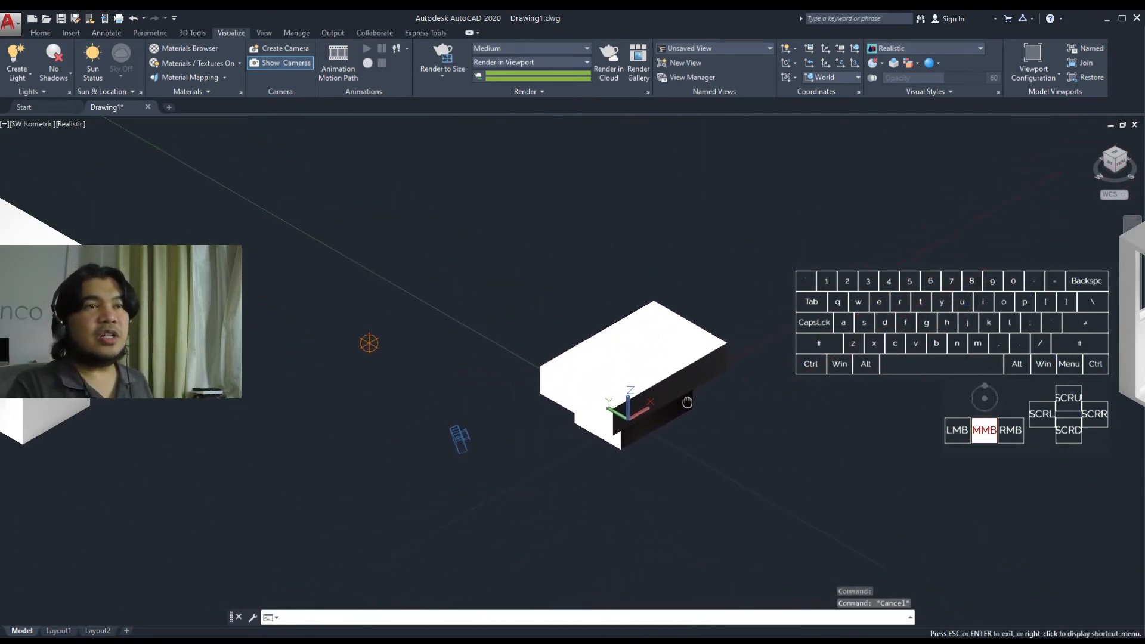
{"action": "scroll", "coordinate": [722, 429], "scroll_direction": "up", "scroll_amount": 2}
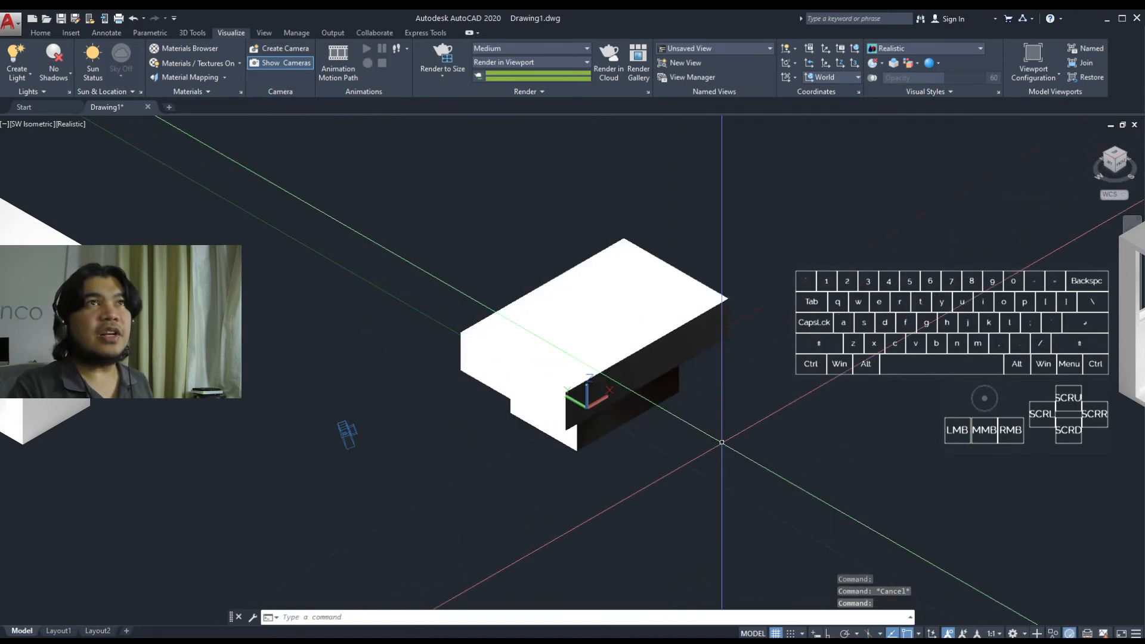
{"action": "middle_click_drag", "start_coordinate": [723, 445], "coordinate": [836, 453]}
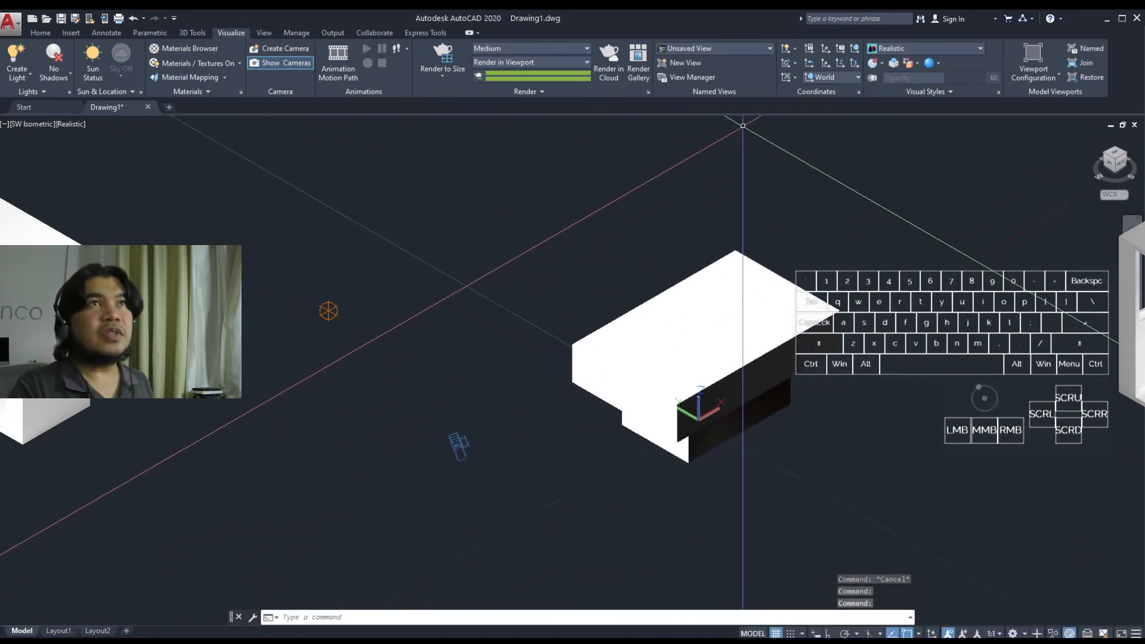
{"action": "left_click", "coordinate": [704, 76]}
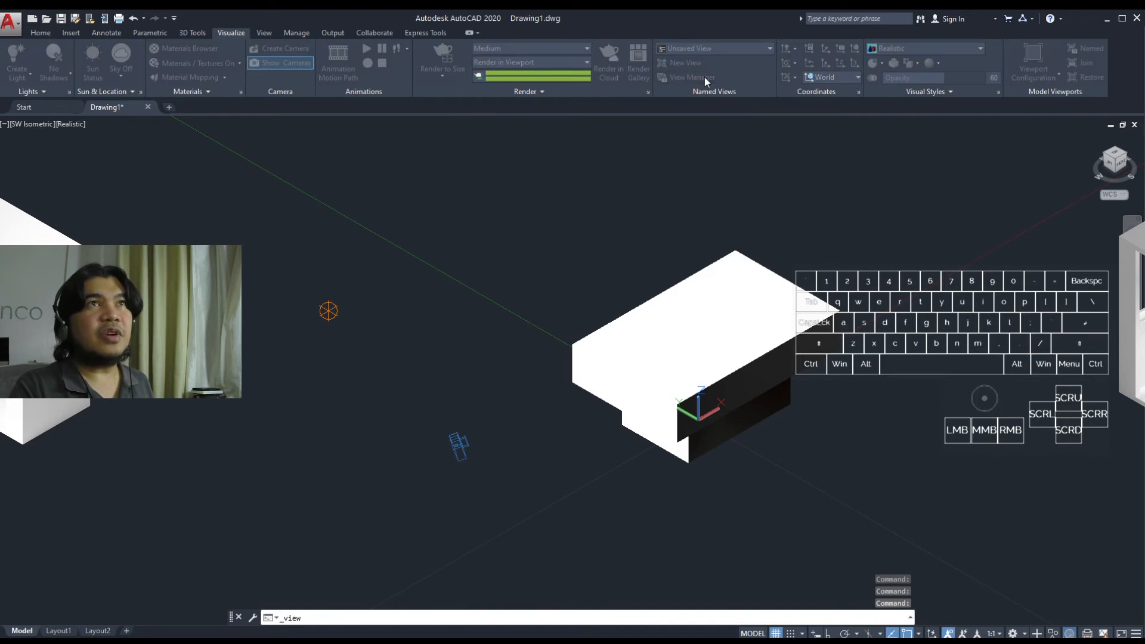
{"action": "left_click_drag", "start_coordinate": [51, 530], "coordinate": [599, 244]}
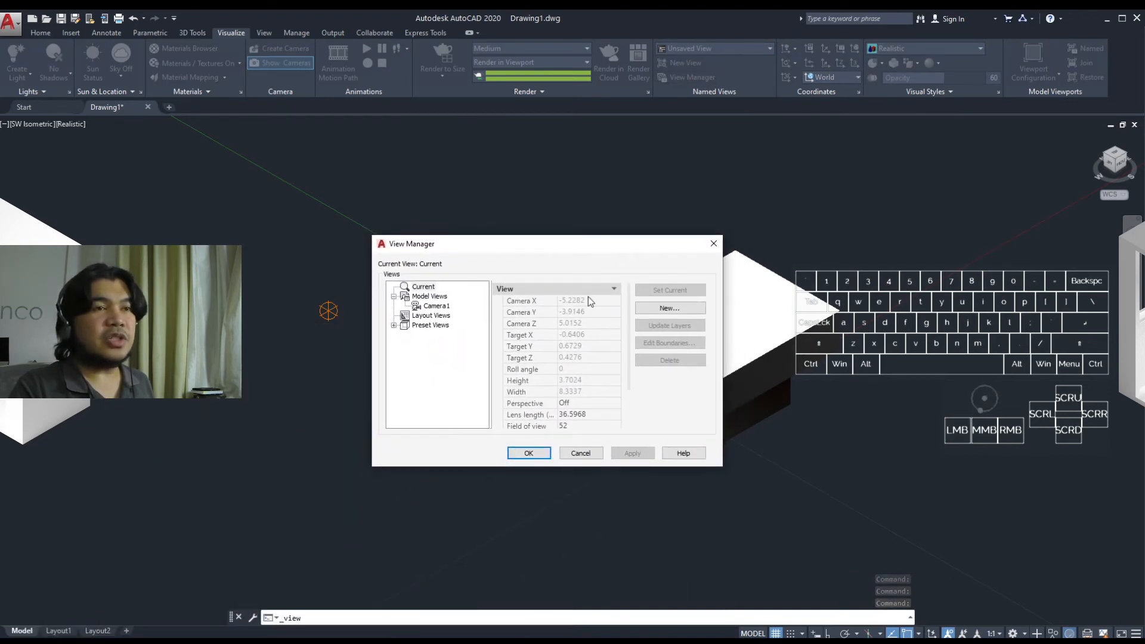
{"action": "left_click", "coordinate": [580, 453]}
Open the View Manager with the VIEW command, move it clear, and expand the preset views.
{"action": "type", "text": "v"}
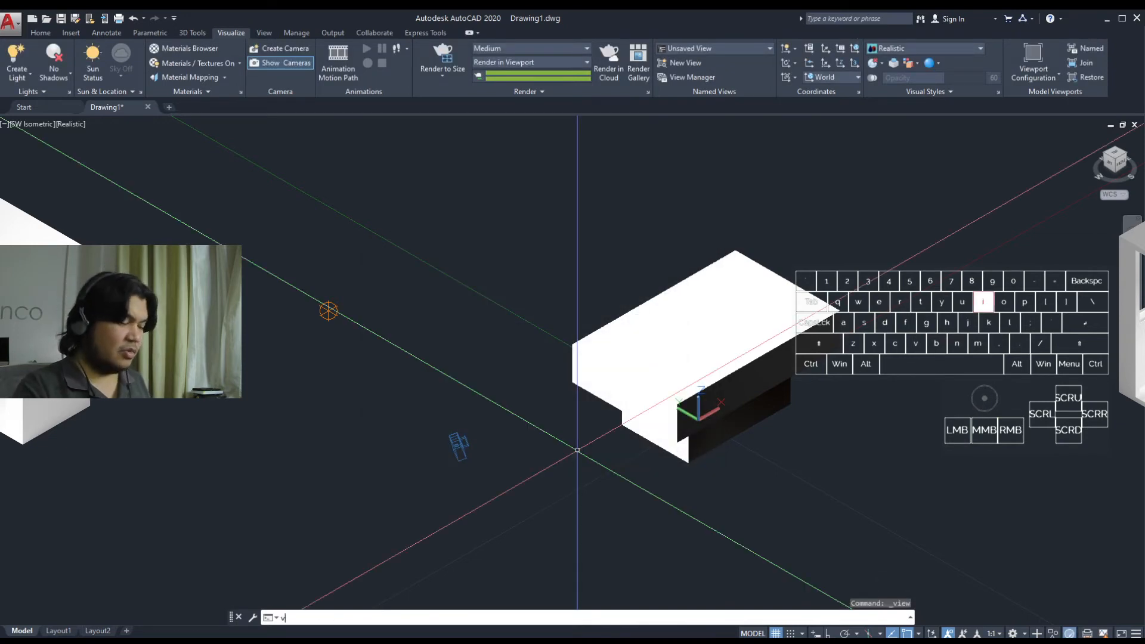
{"action": "type", "text": "iew"}
{"action": "key", "text": "Return"}
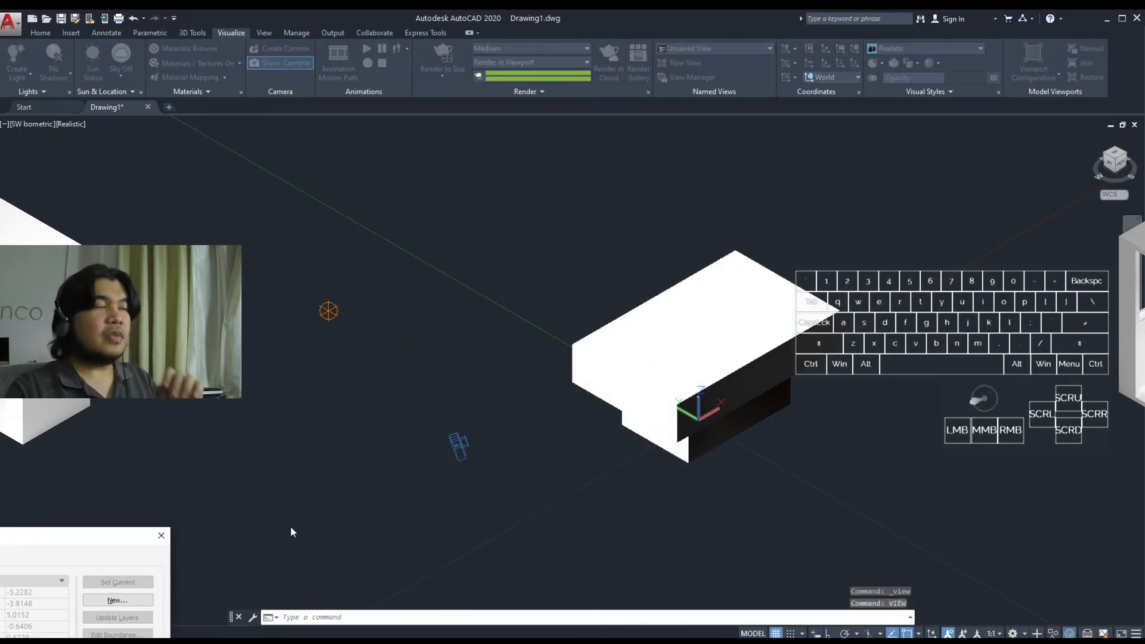
{"action": "left_click_drag", "start_coordinate": [97, 537], "coordinate": [642, 223]}
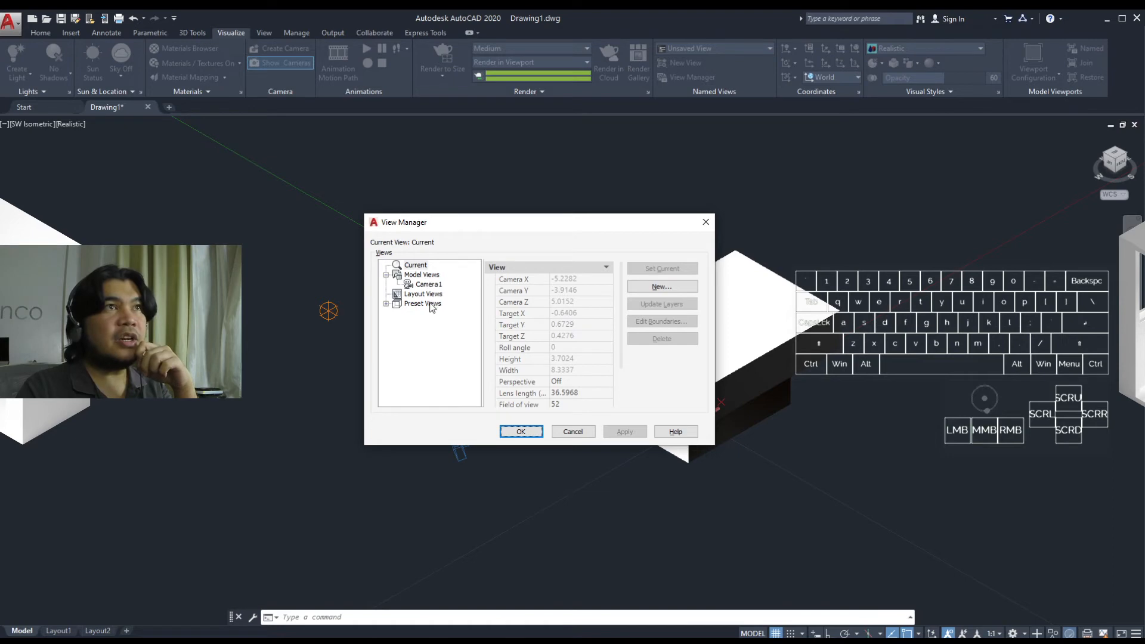
{"action": "left_click", "coordinate": [386, 304]}
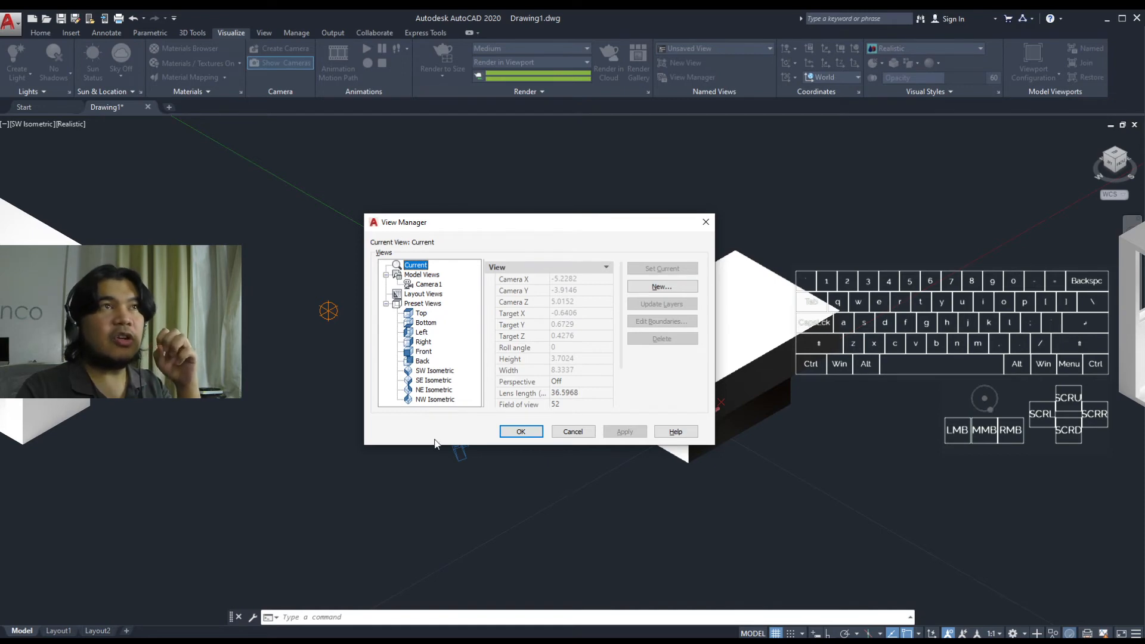
Set the Camera1 model view as current, apply it, and close the View Manager.
{"action": "left_click", "coordinate": [422, 287]}
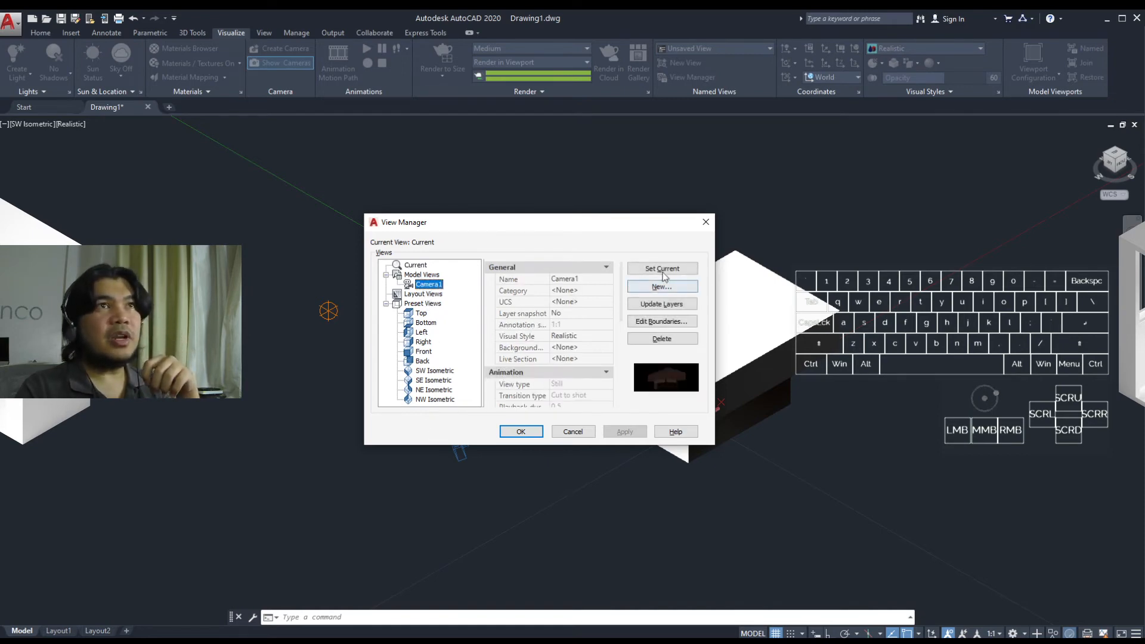
{"action": "left_click", "coordinate": [664, 269]}
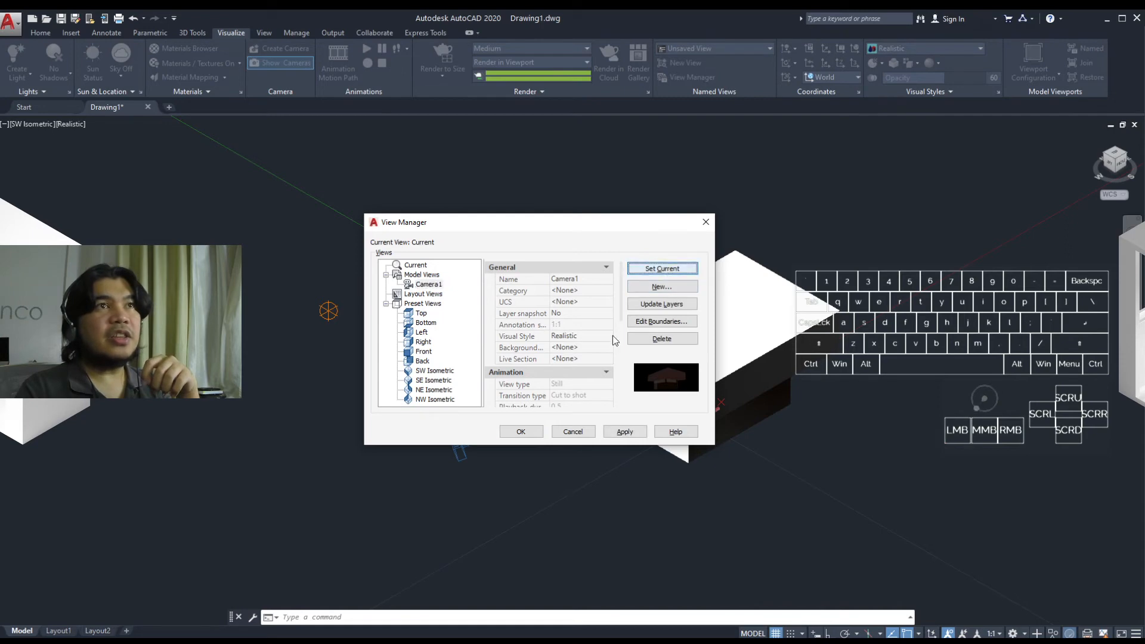
{"action": "left_click", "coordinate": [626, 431]}
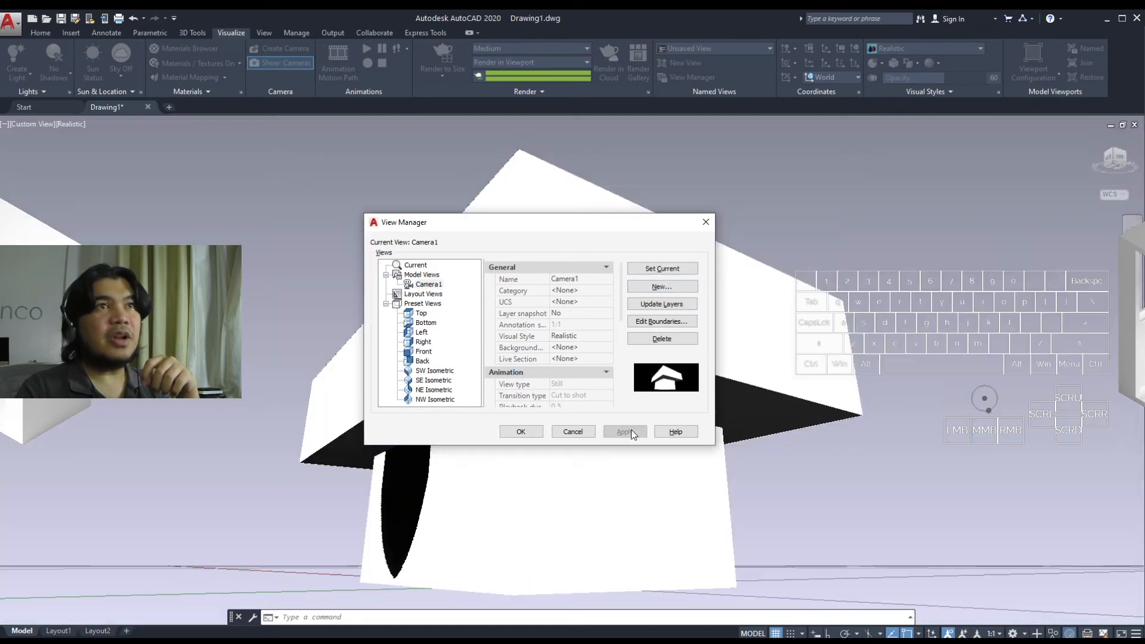
{"action": "left_click", "coordinate": [705, 224]}
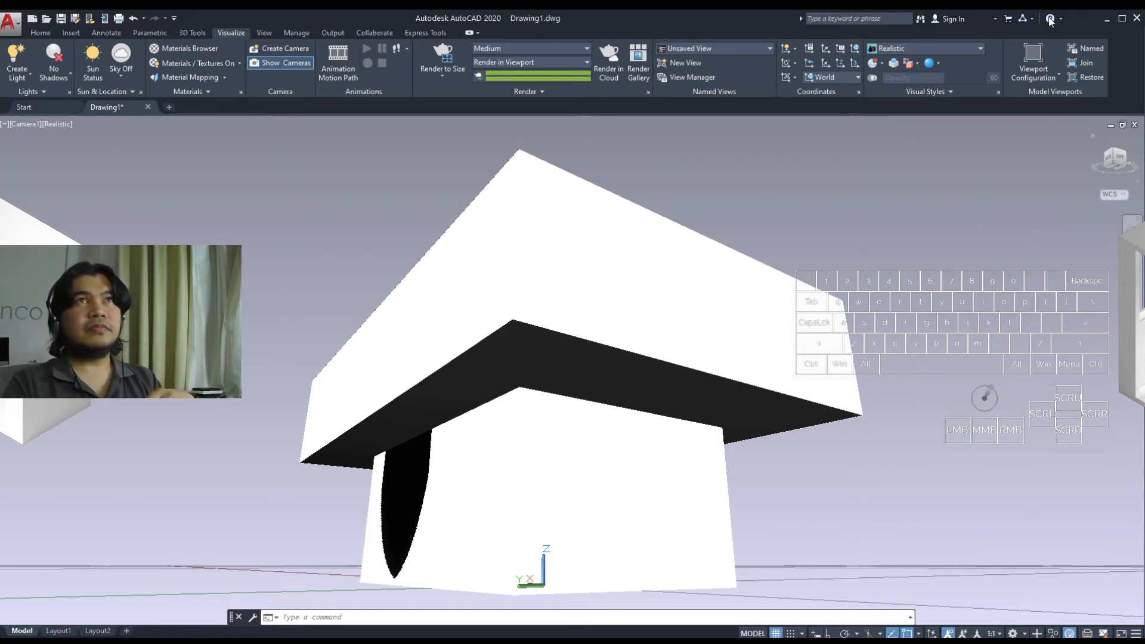
Set the visual style to Sketchy and look through the available render output sizes.
{"action": "left_click", "coordinate": [917, 50]}
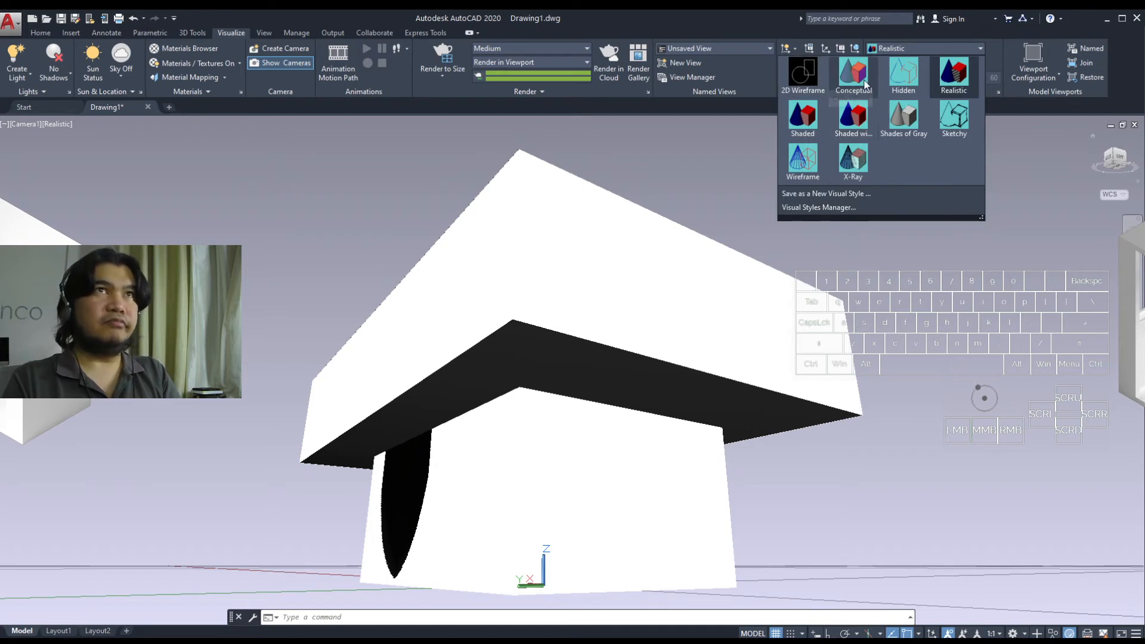
{"action": "left_click", "coordinate": [949, 114]}
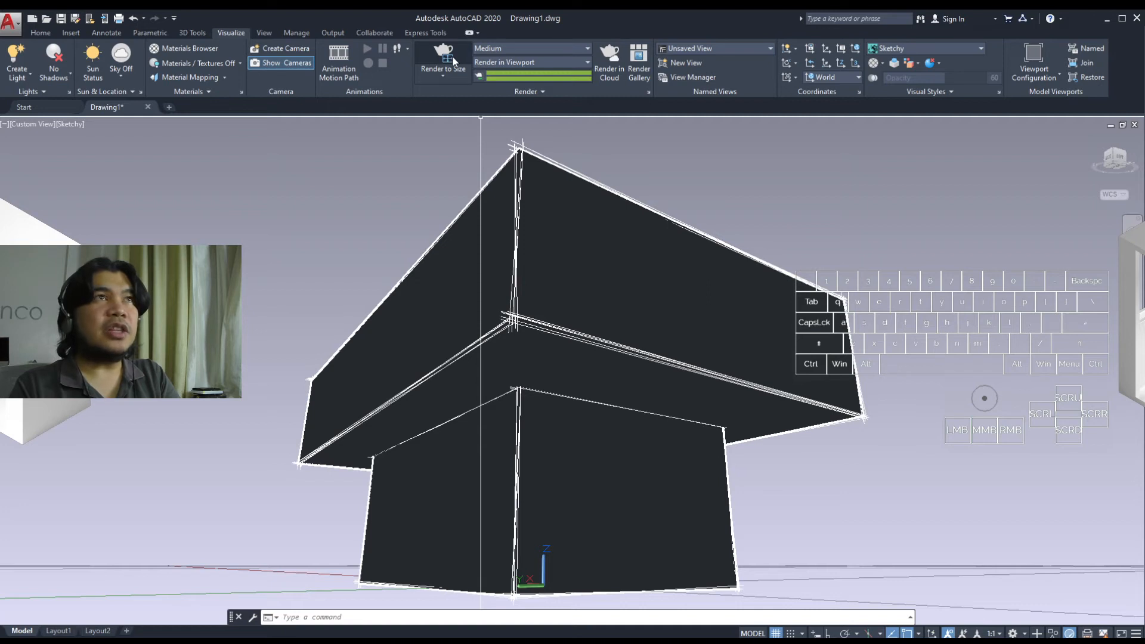
{"action": "left_click", "coordinate": [451, 79]}
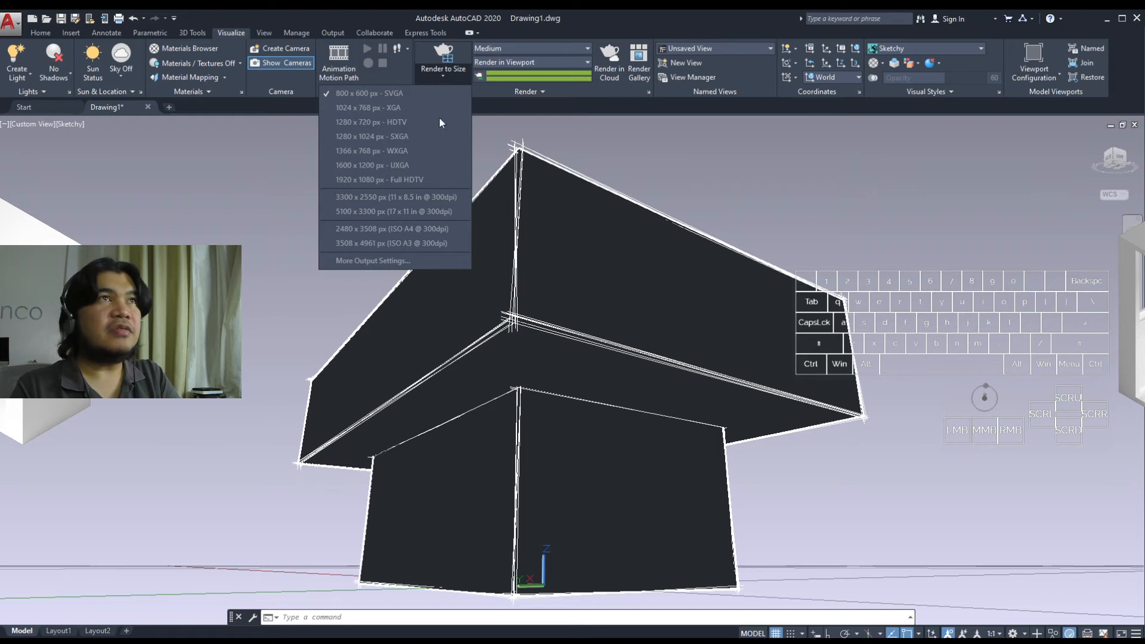
{"action": "left_click", "coordinate": [446, 77]}
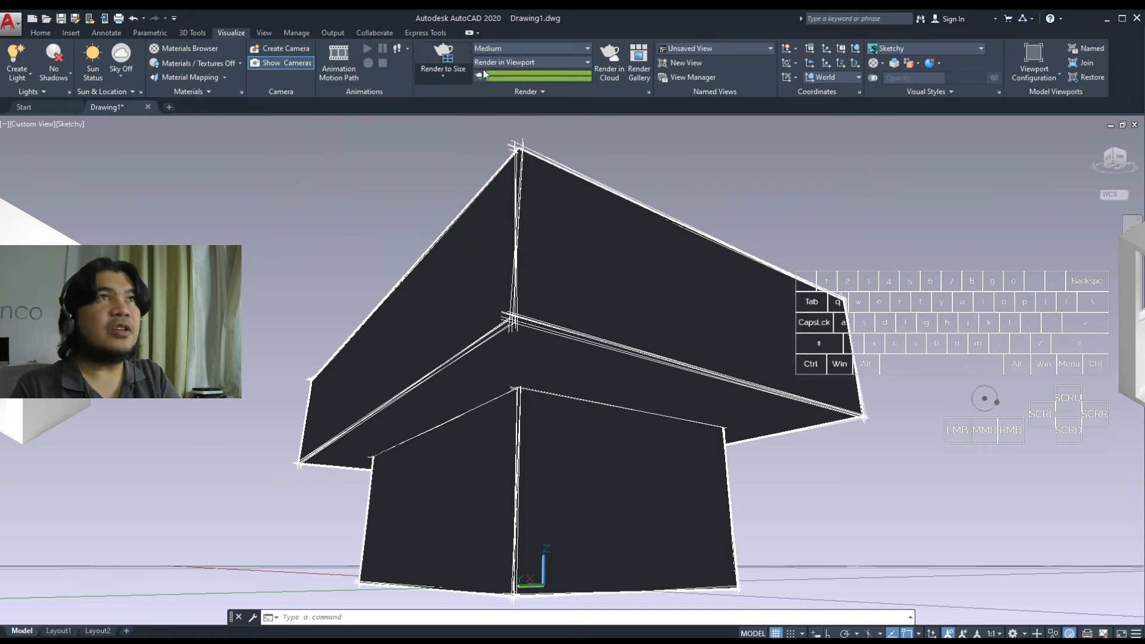
Set the render preset to Coffee-Break Quality, try Window as the render destination, and switch it back to Viewport.
{"action": "left_click", "coordinate": [557, 47]}
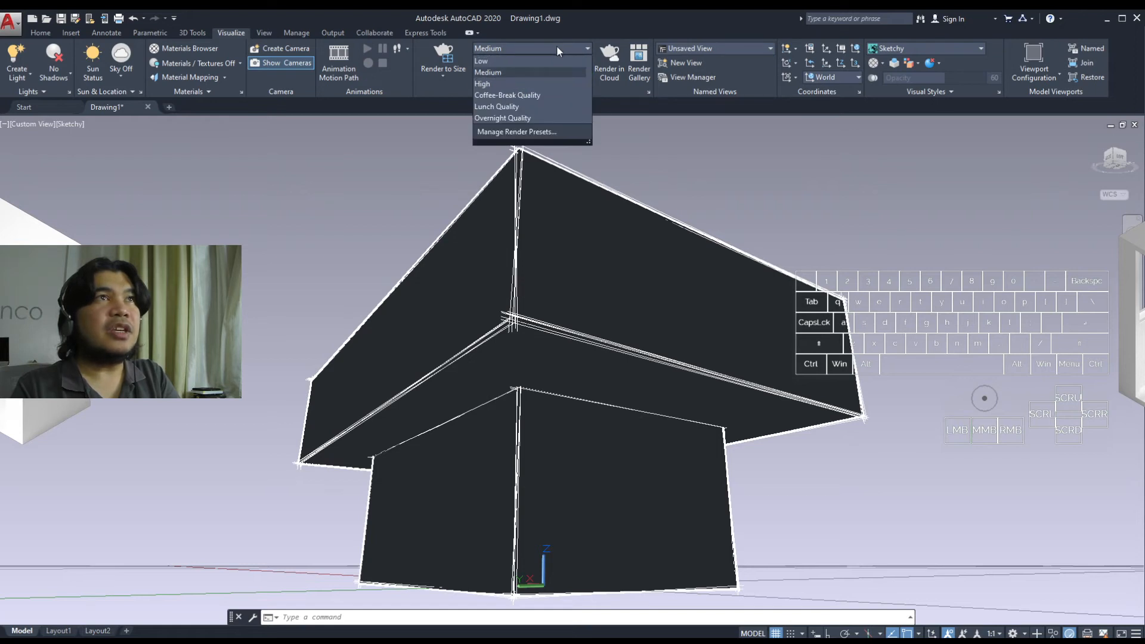
{"action": "left_click", "coordinate": [546, 97]}
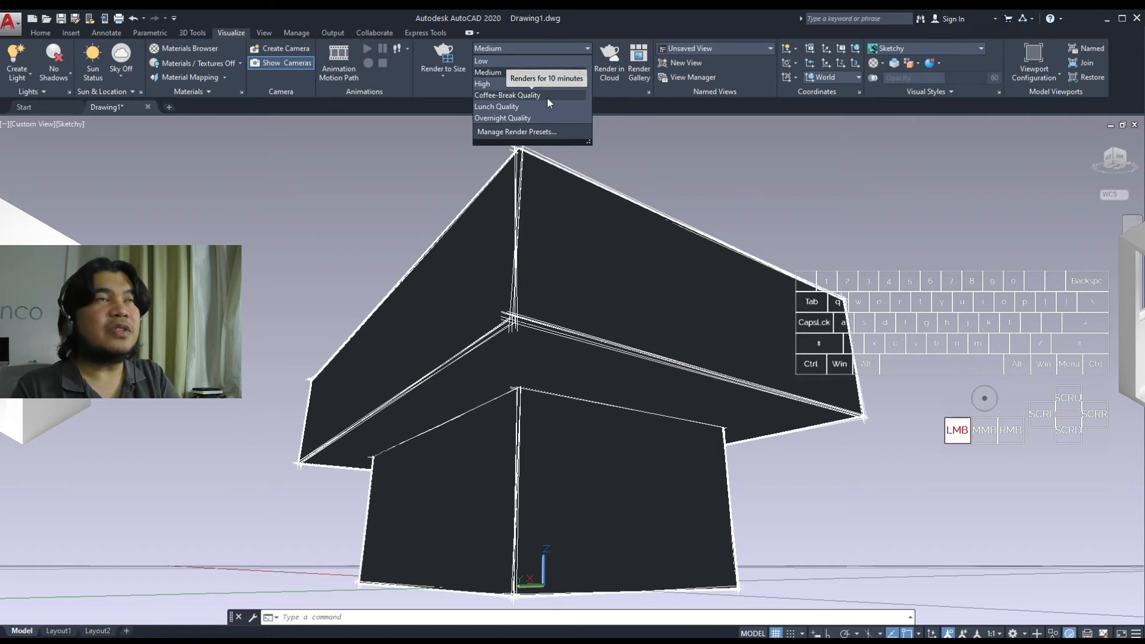
{"action": "left_click", "coordinate": [549, 61]}
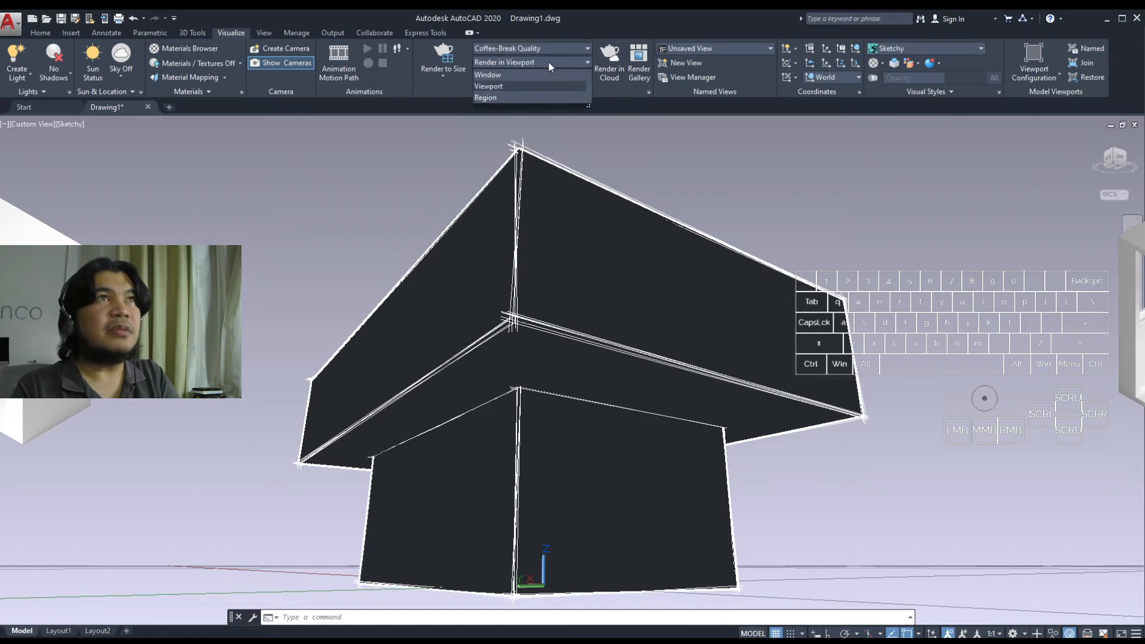
{"action": "left_click", "coordinate": [550, 73]}
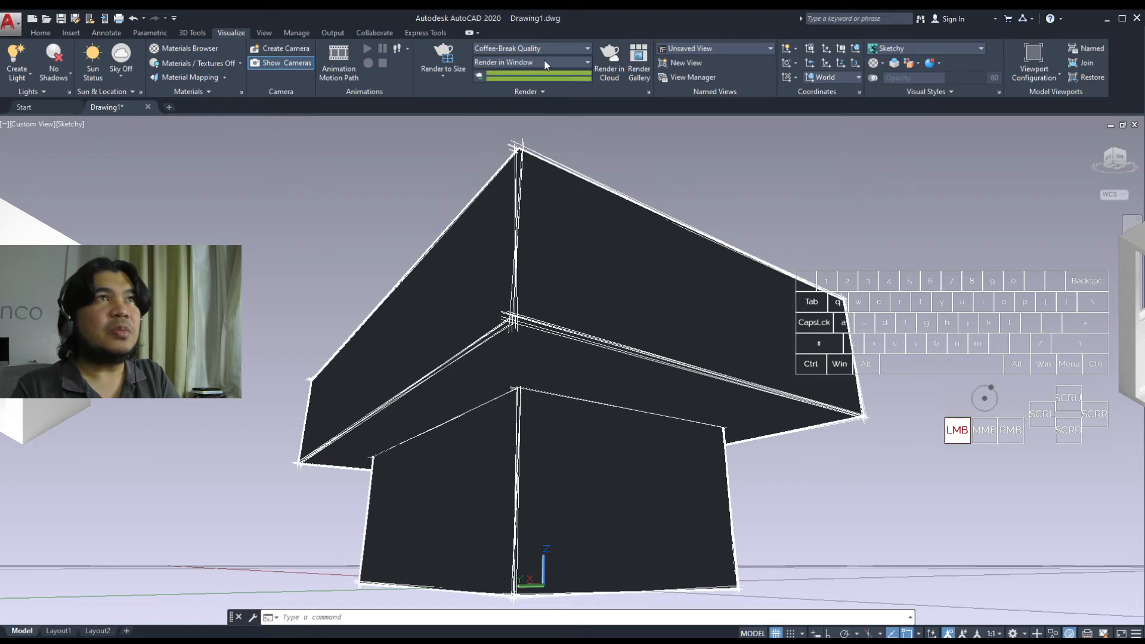
{"action": "left_click", "coordinate": [545, 61]}
{"action": "left_click", "coordinate": [532, 85]}
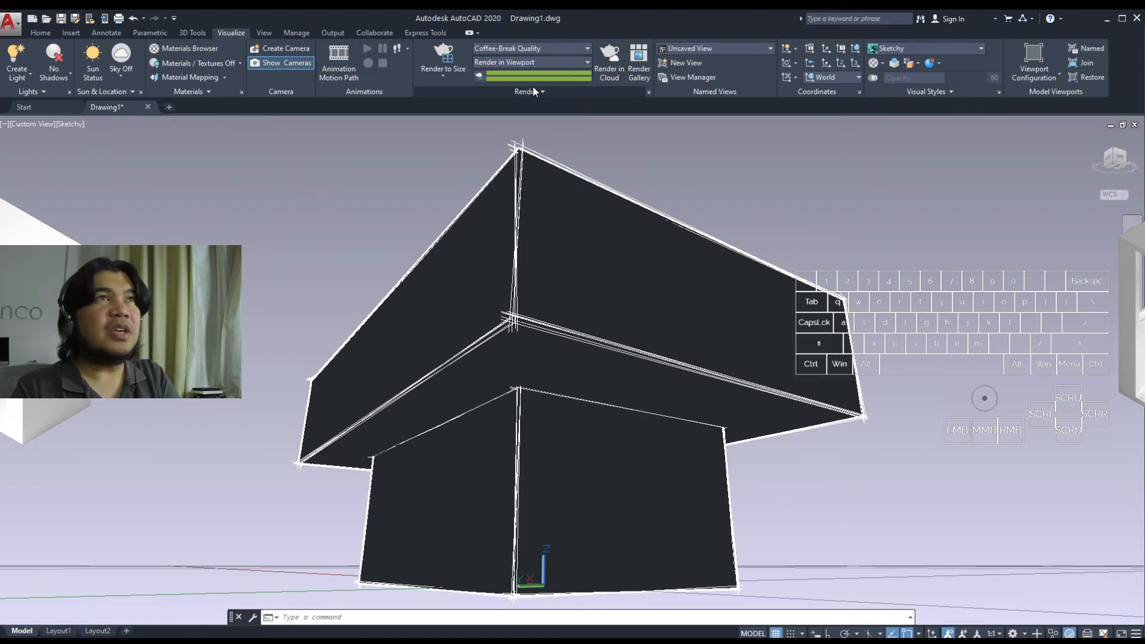
Set the render preset to Low, render the camera view in the viewport, and return to the Sketchy model display.
{"action": "left_click", "coordinate": [543, 48]}
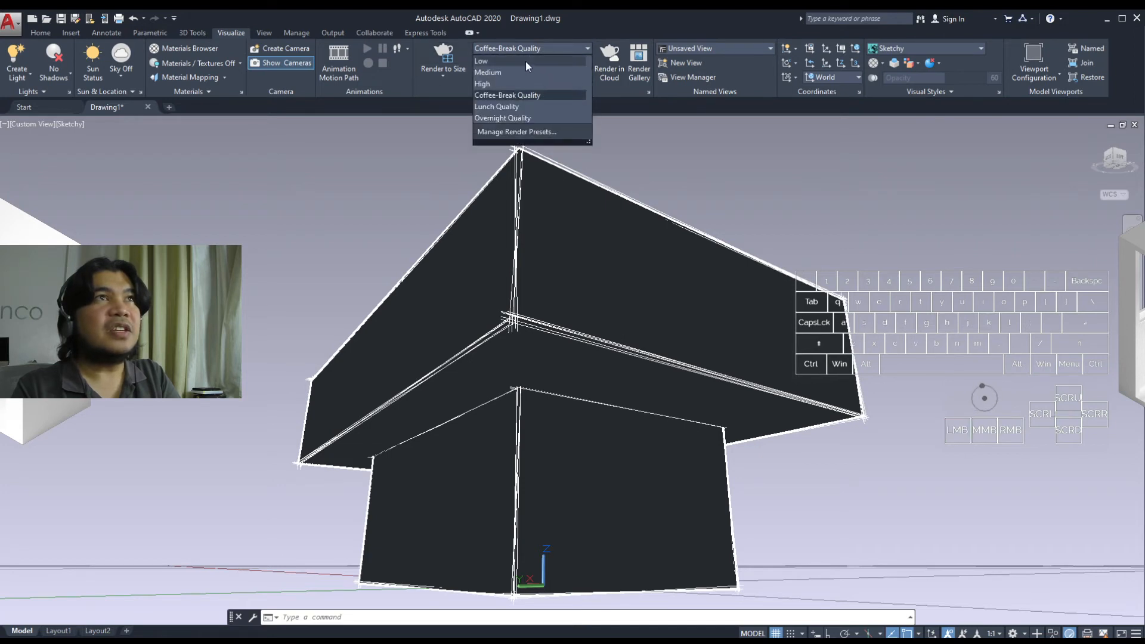
{"action": "left_click", "coordinate": [525, 61]}
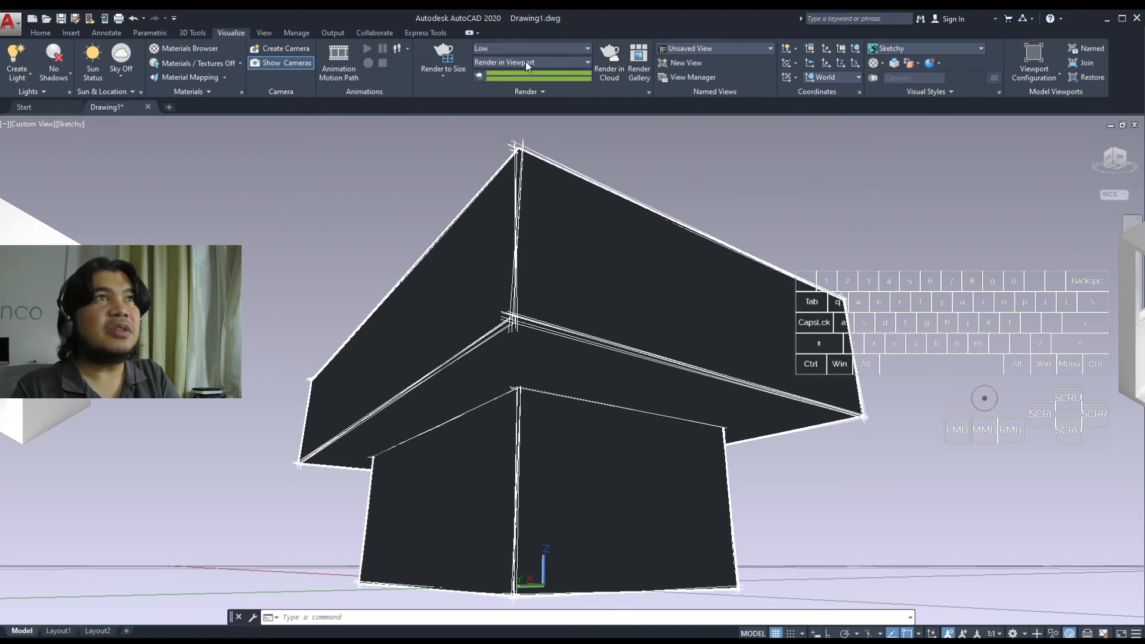
{"action": "left_click", "coordinate": [444, 56]}
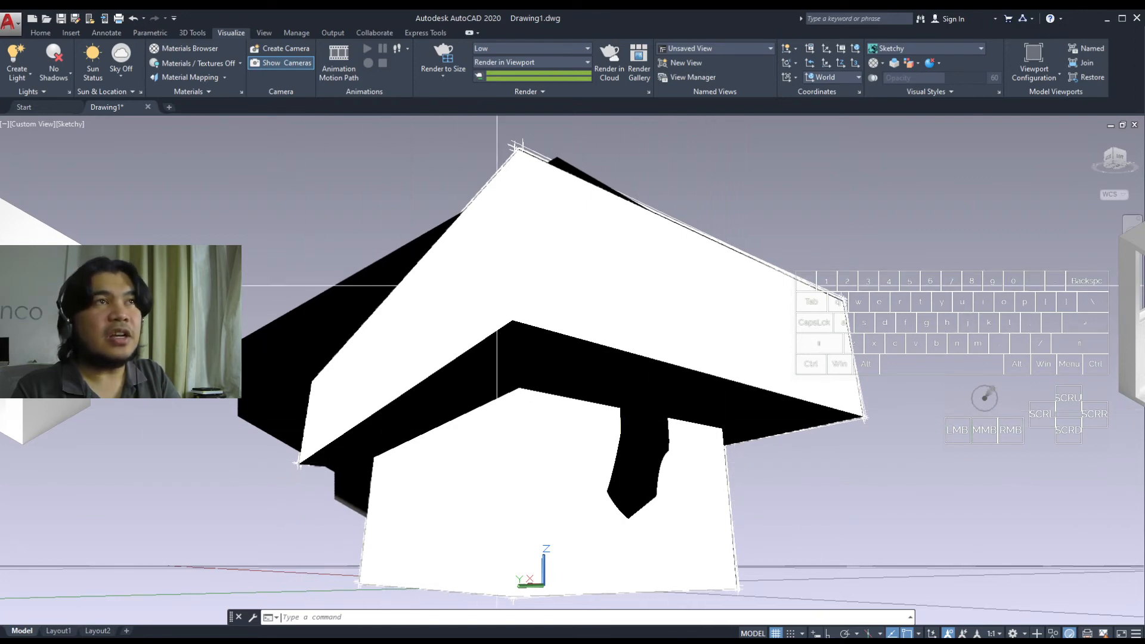
{"action": "mouse_move", "coordinate": [888, 398]}
{"action": "middle_mouse_down"}
{"action": "mouse_move", "coordinate": [924, 400]}
{"action": "mouse_move", "coordinate": [886, 395]}
{"action": "mouse_move", "coordinate": [898, 410]}
{"action": "mouse_move", "coordinate": [802, 340]}
{"action": "mouse_move", "coordinate": [753, 392]}
{"action": "mouse_move", "coordinate": [841, 383]}
{"action": "middle_mouse_up"}
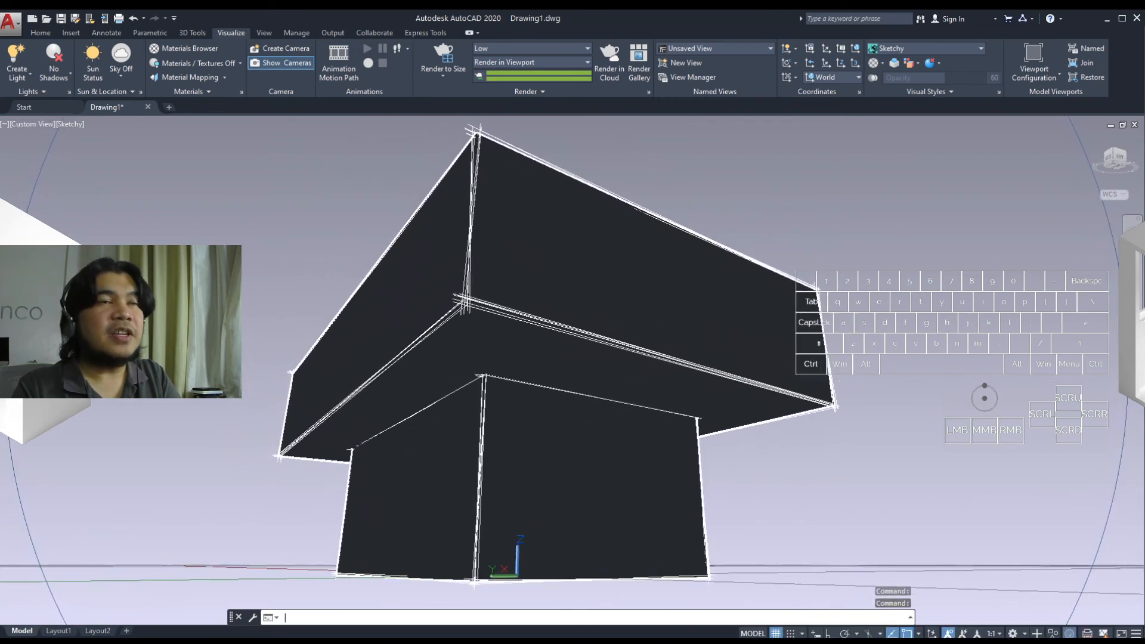
Switch on Full Shadows and the sun, dismiss the exposure notice, and look at the sky options.
{"action": "left_click", "coordinate": [57, 74]}
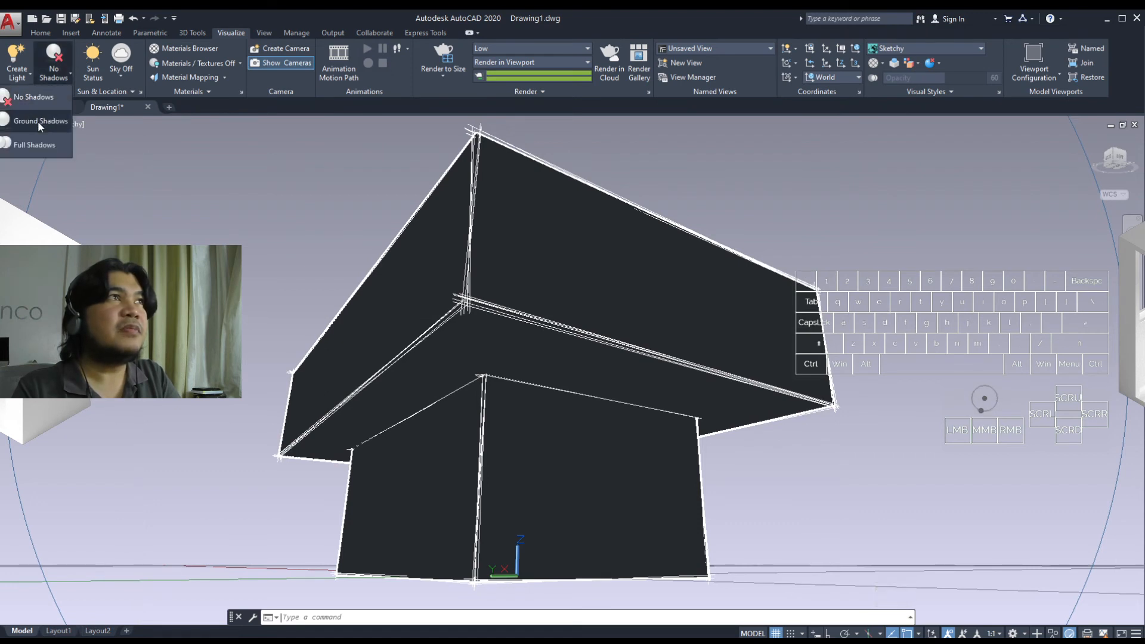
{"action": "left_click", "coordinate": [35, 143]}
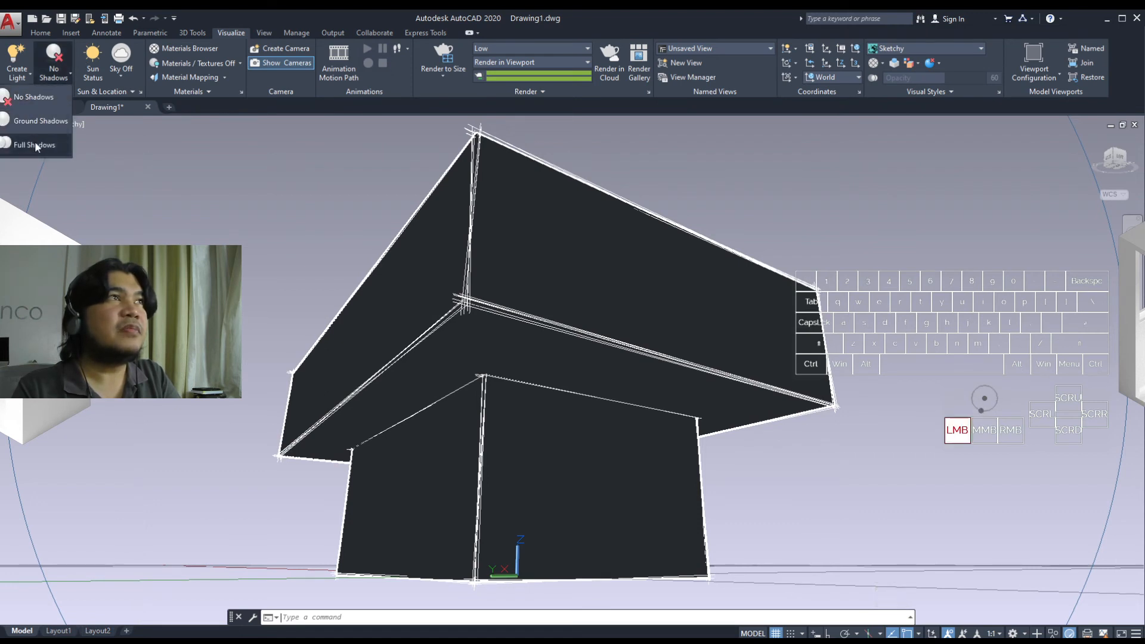
{"action": "left_click", "coordinate": [89, 74]}
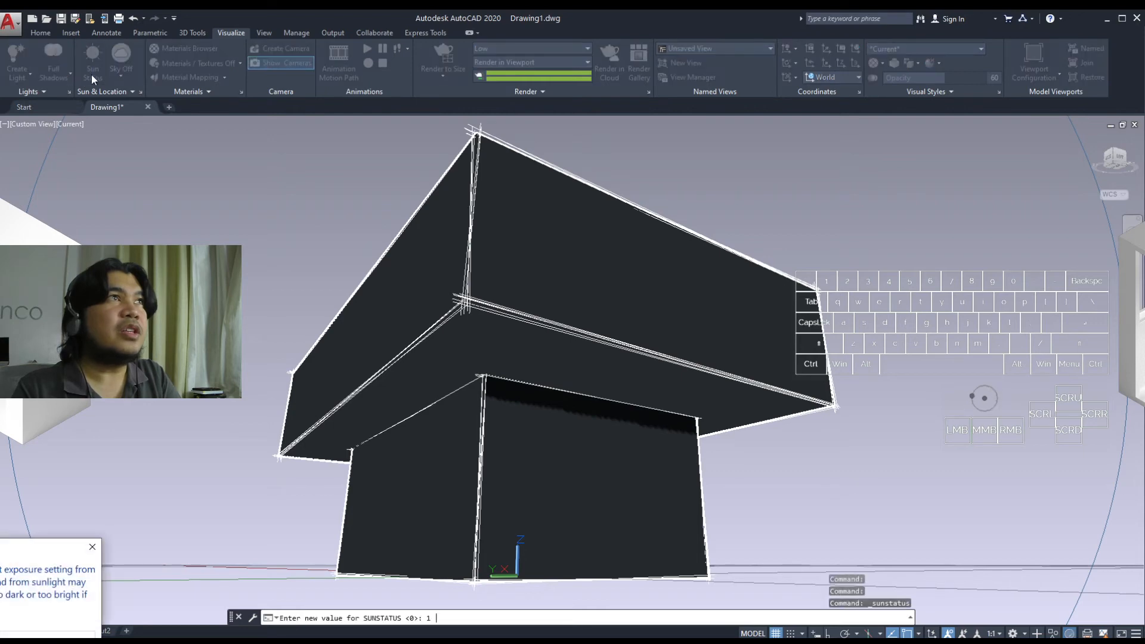
{"action": "left_click", "coordinate": [93, 547]}
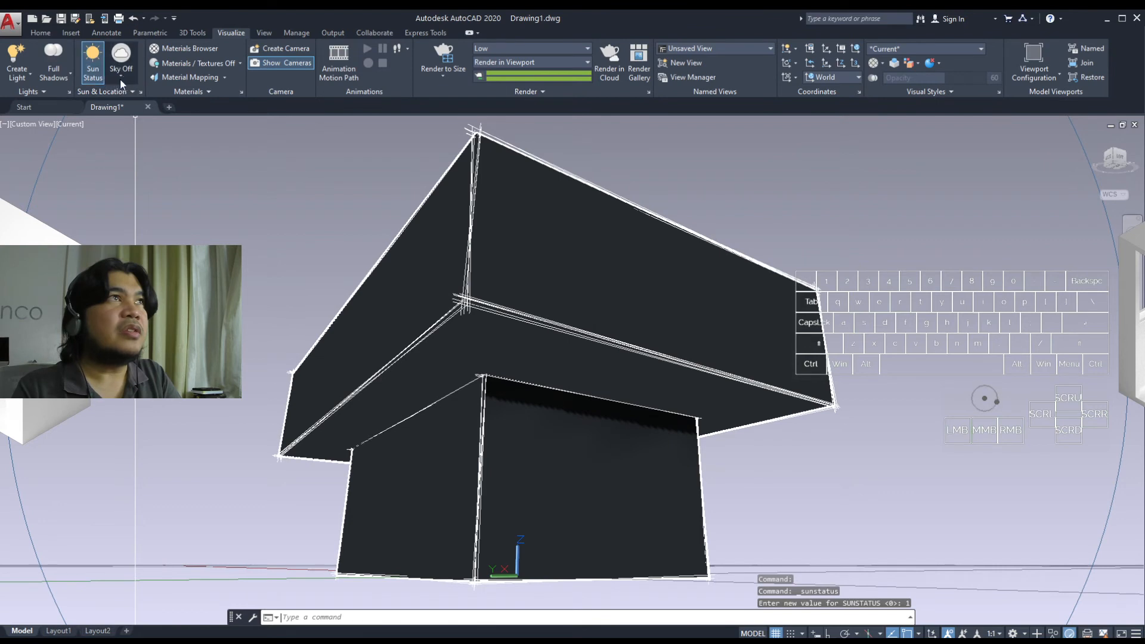
{"action": "left_click", "coordinate": [120, 79]}
{"action": "left_click", "coordinate": [120, 78]}
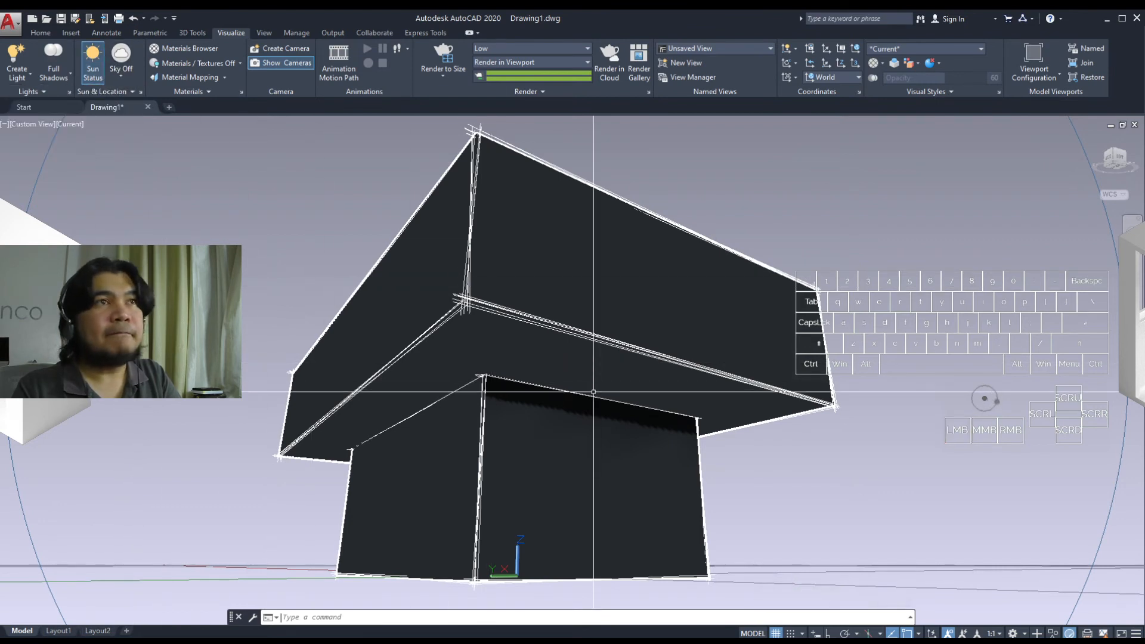
Switch to the NW Isometric view and move the light away from the camera to the right of the upper block.
{"action": "left_click", "coordinate": [1114, 154]}
{"action": "left_click", "coordinate": [585, 479]}
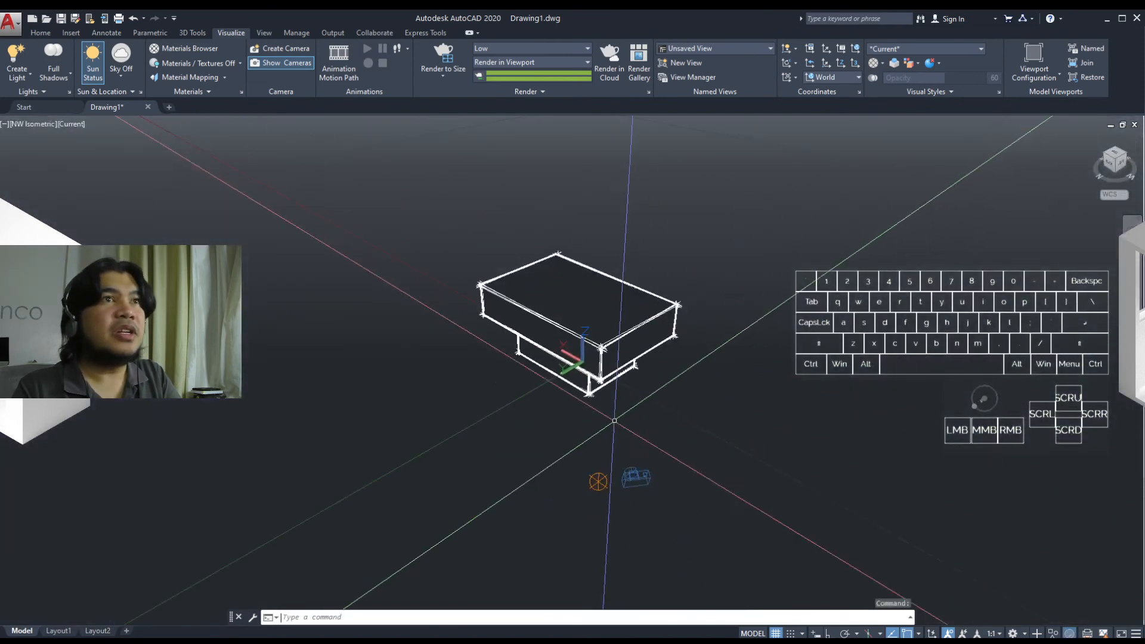
{"action": "left_click", "coordinate": [605, 489]}
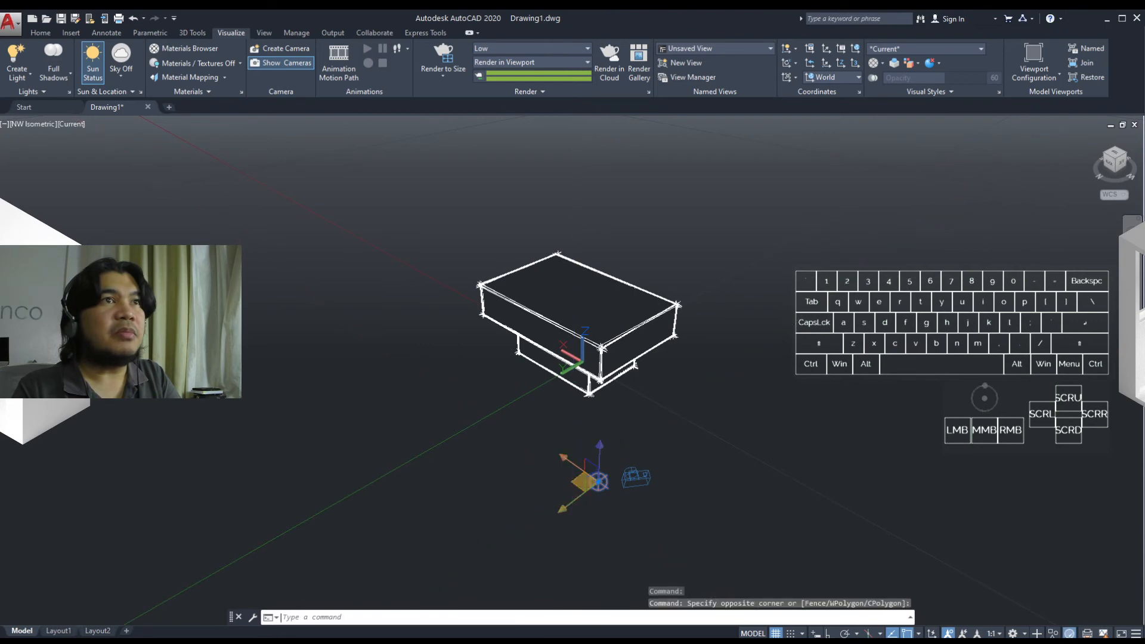
{"action": "left_click", "coordinate": [598, 482]}
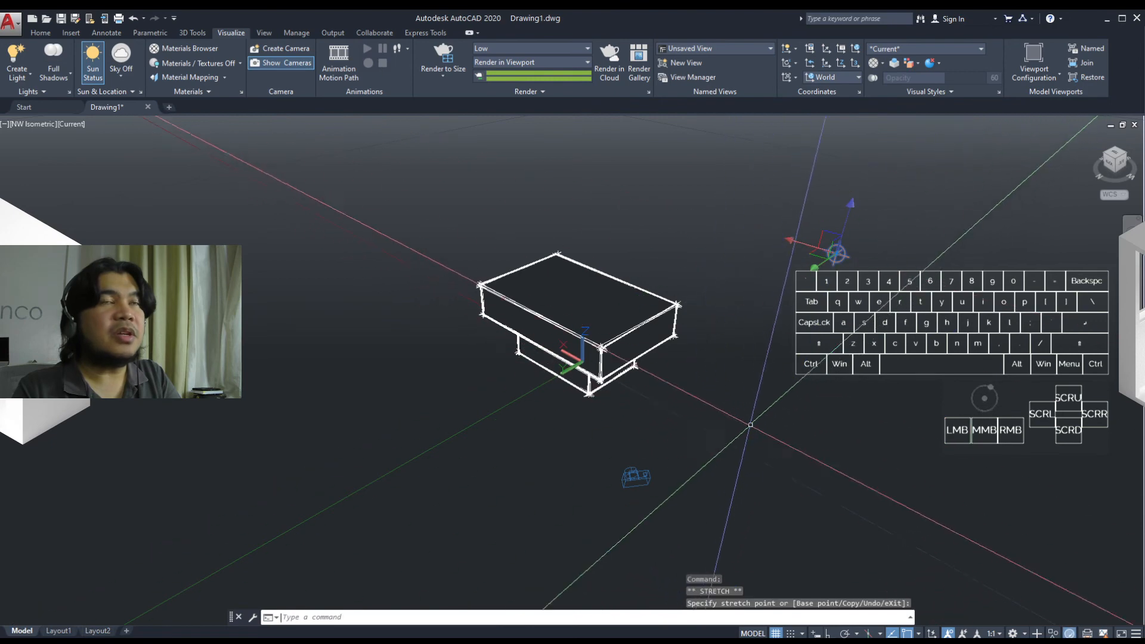
Try to restore the Camera1 model view through the View Manager.
{"action": "left_click", "coordinate": [687, 81]}
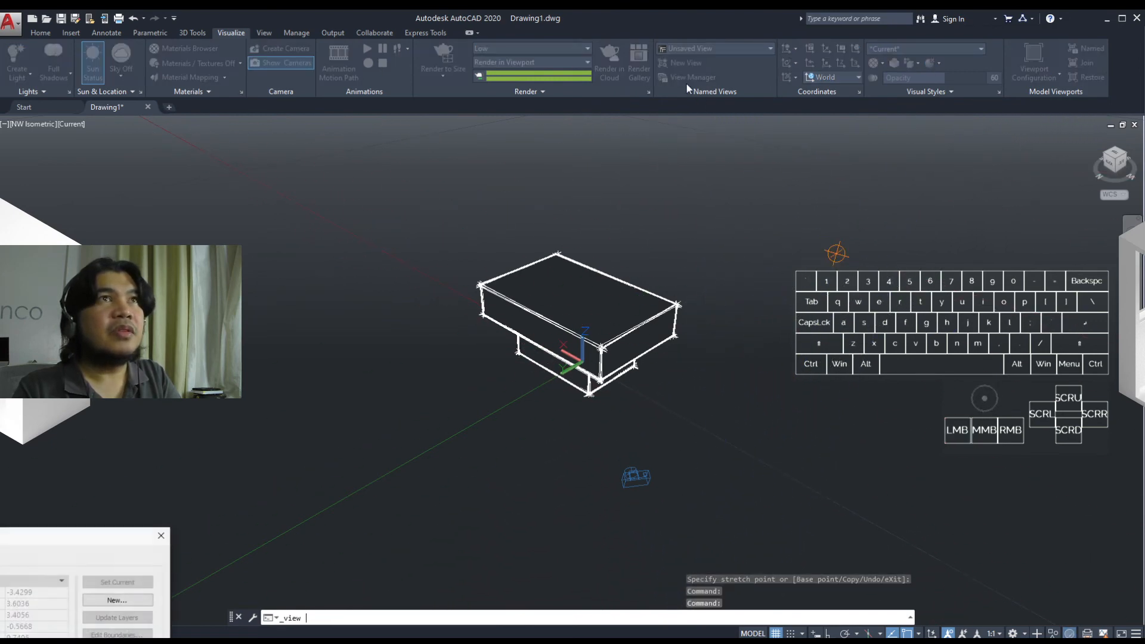
{"action": "left_click_drag", "start_coordinate": [13, 535], "coordinate": [578, 245]}
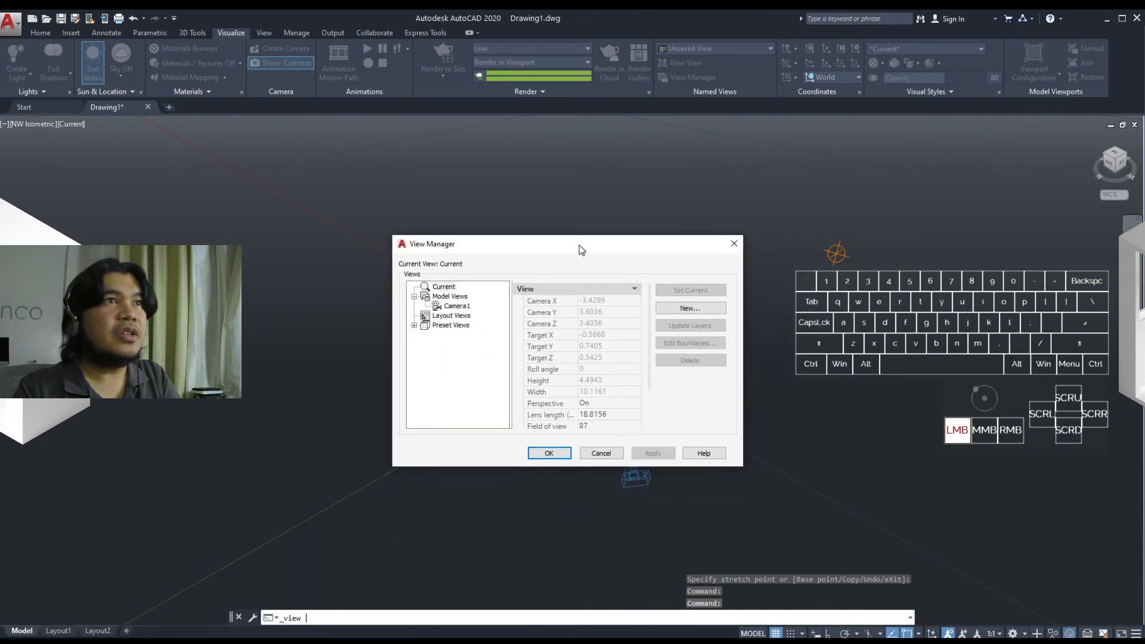
{"action": "left_click", "coordinate": [456, 305]}
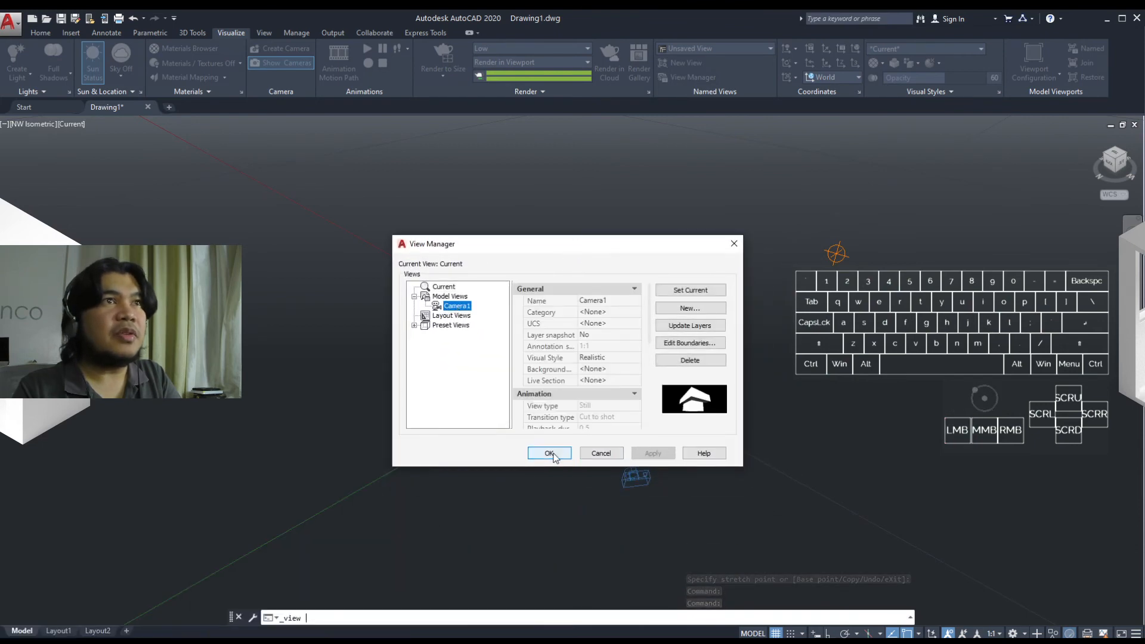
{"action": "left_click", "coordinate": [549, 454]}
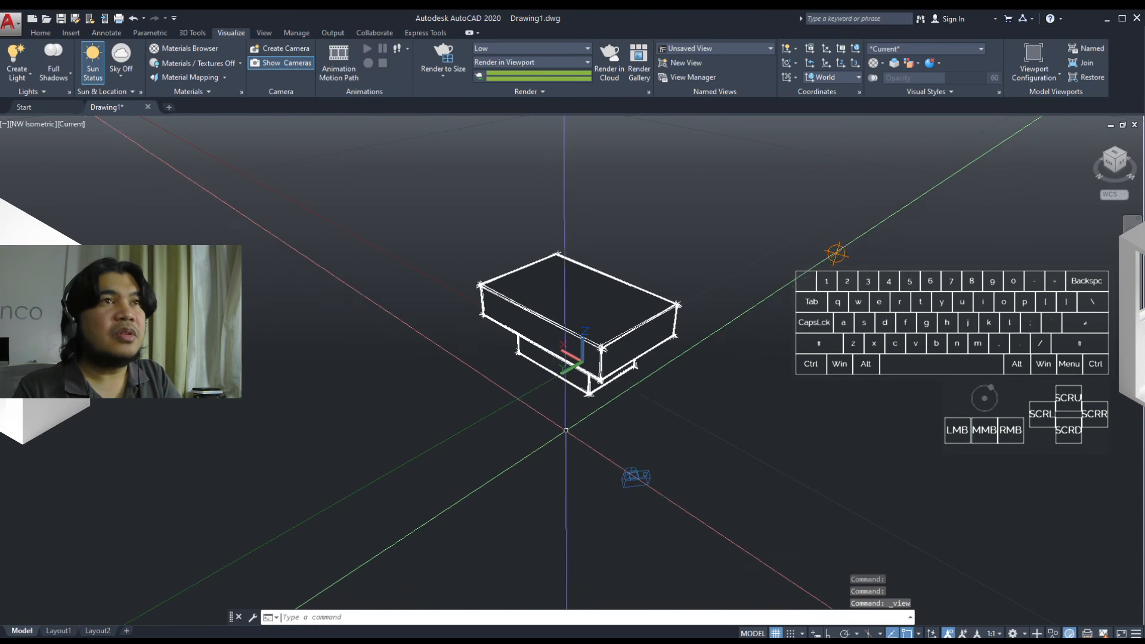
Reopen the View Manager, set Camera1 as the current view, apply it, and close the dialog.
{"action": "left_click", "coordinate": [685, 74]}
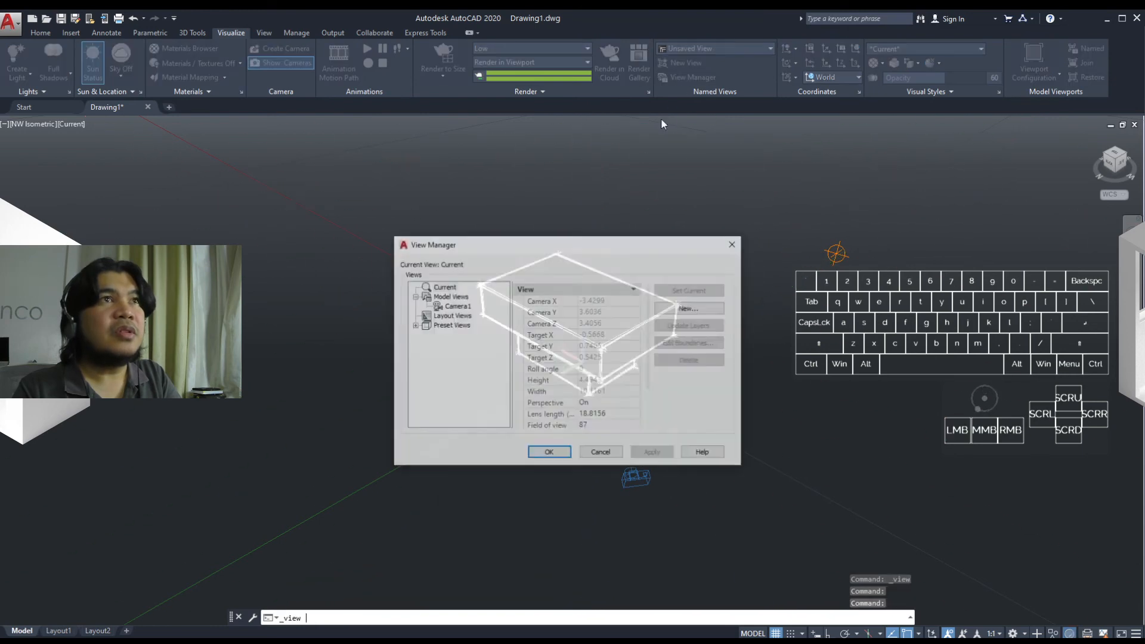
{"action": "left_click", "coordinate": [456, 306]}
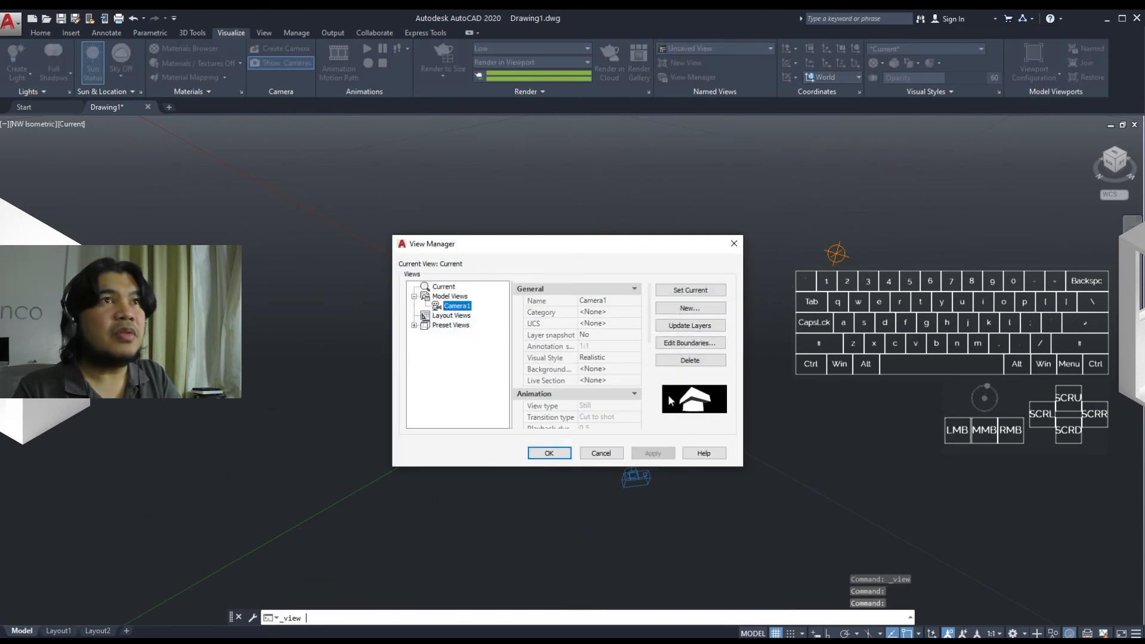
{"action": "left_click", "coordinate": [689, 290]}
{"action": "left_click", "coordinate": [640, 455]}
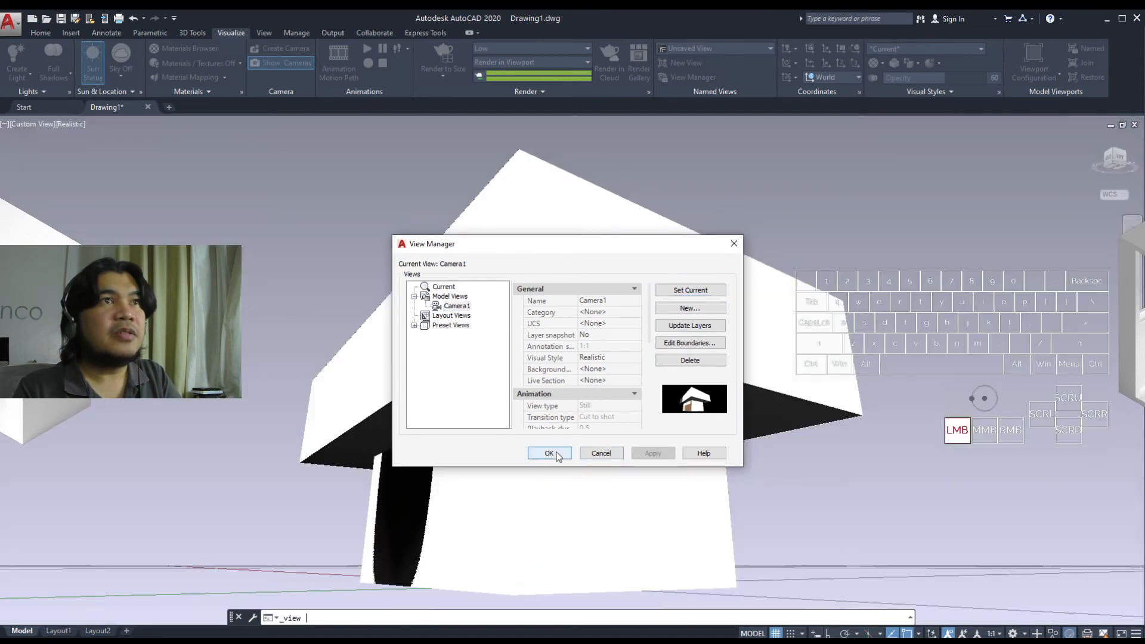
{"action": "left_click", "coordinate": [532, 454]}
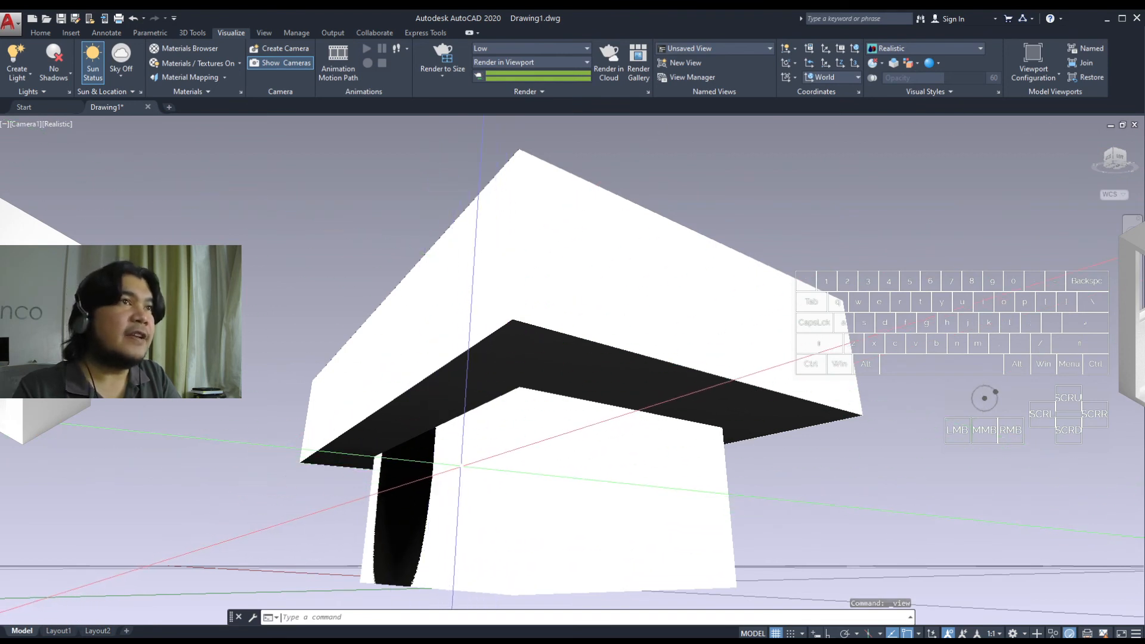
Keep Viewport as the render destination, render the Camera1 view, and return to the Realistic model display.
{"action": "left_click", "coordinate": [518, 65]}
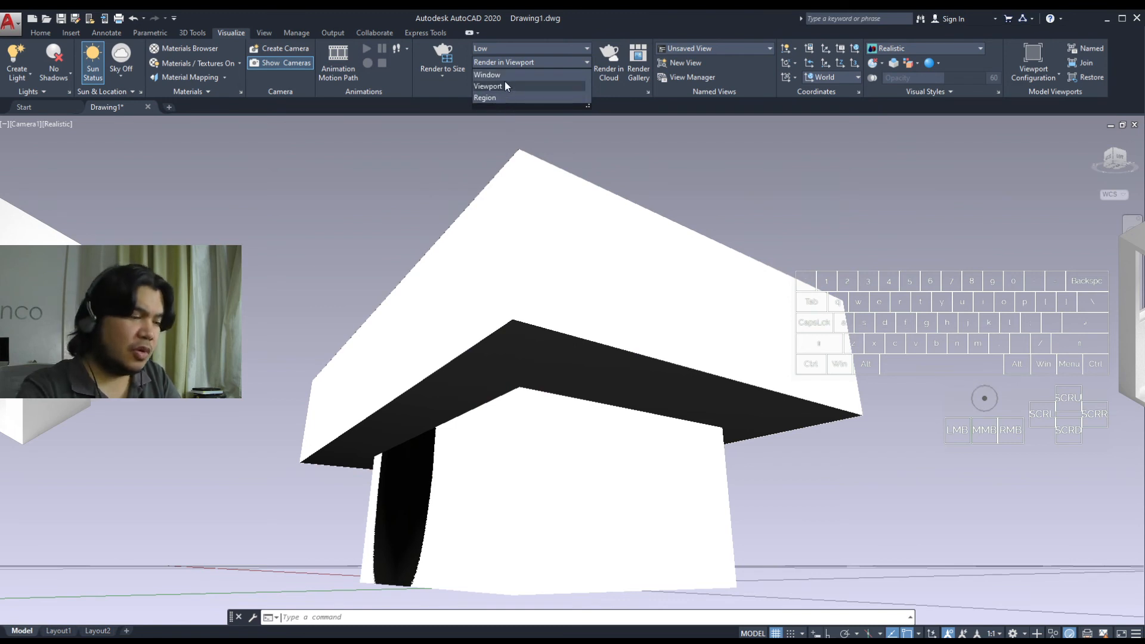
{"action": "left_click", "coordinate": [504, 85]}
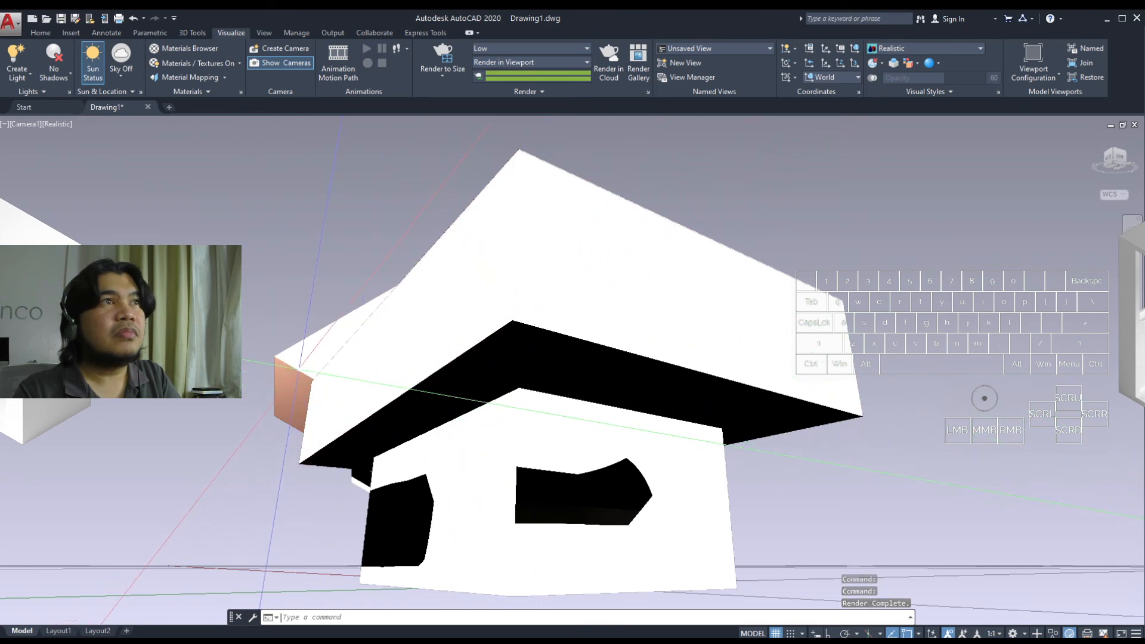
{"action": "middle_click_drag", "start_coordinate": [332, 403], "coordinate": [453, 411], "text": "shift"}
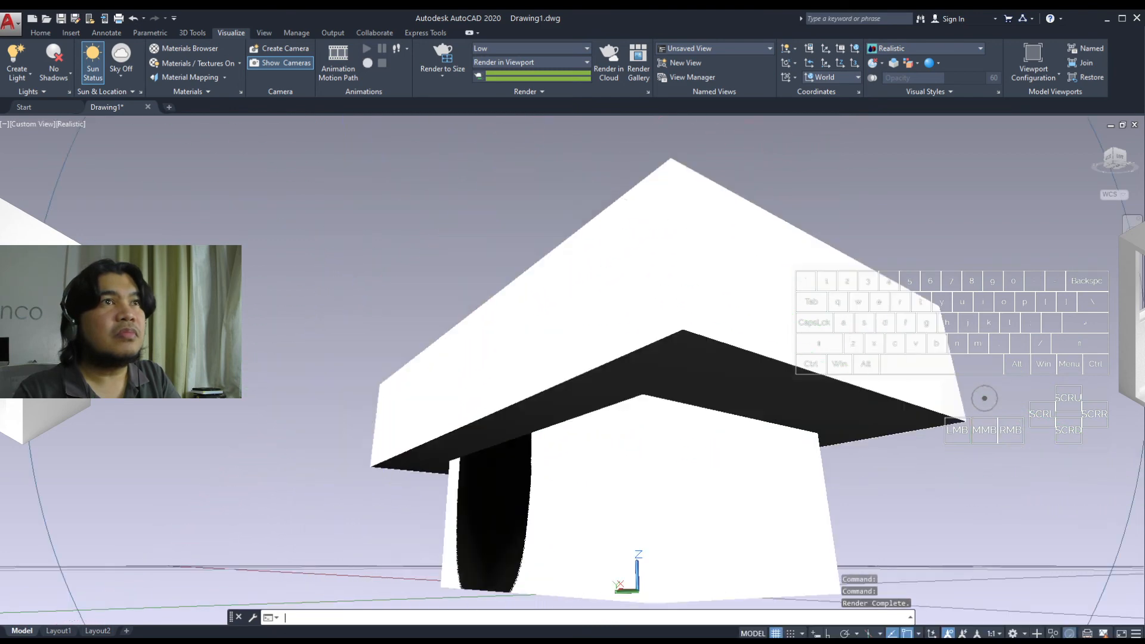
{"action": "middle_click_drag", "start_coordinate": [593, 419], "coordinate": [477, 414]}
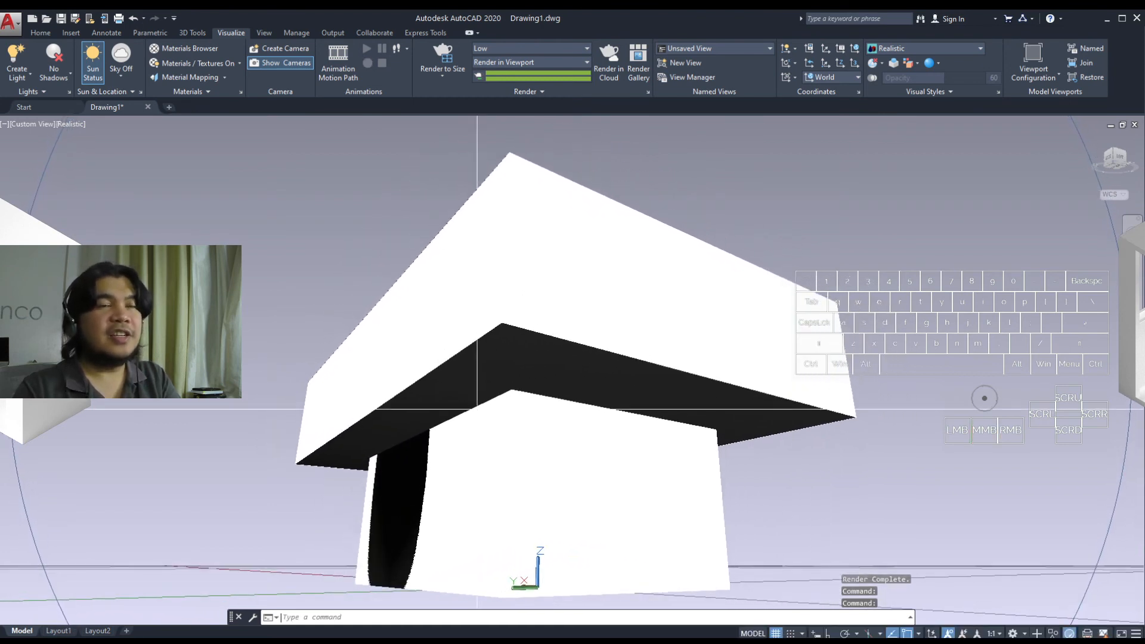